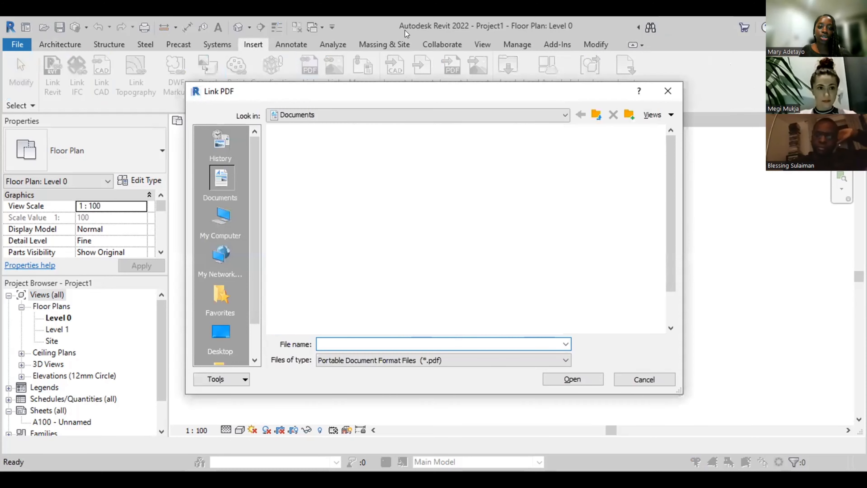
# Step: Link page 1 of Binder1.pdf at 72 DPI and place it in the Level 0 floor plan
pyautogui.click(566, 115)
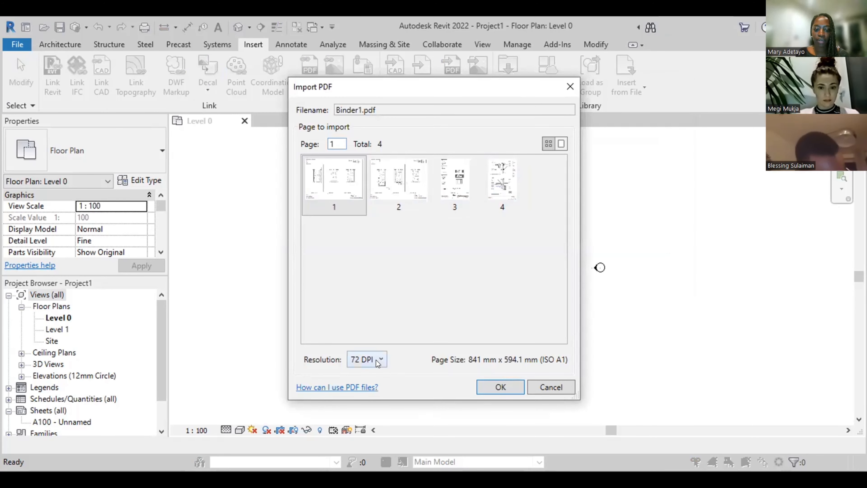
pyautogui.click(500, 387)
pyautogui.click(548, 352)
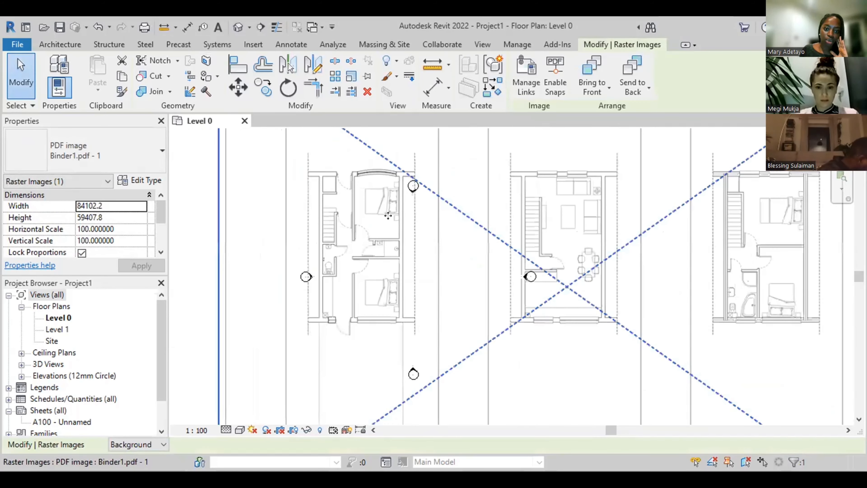
pyautogui.scroll(3, 367, 250)
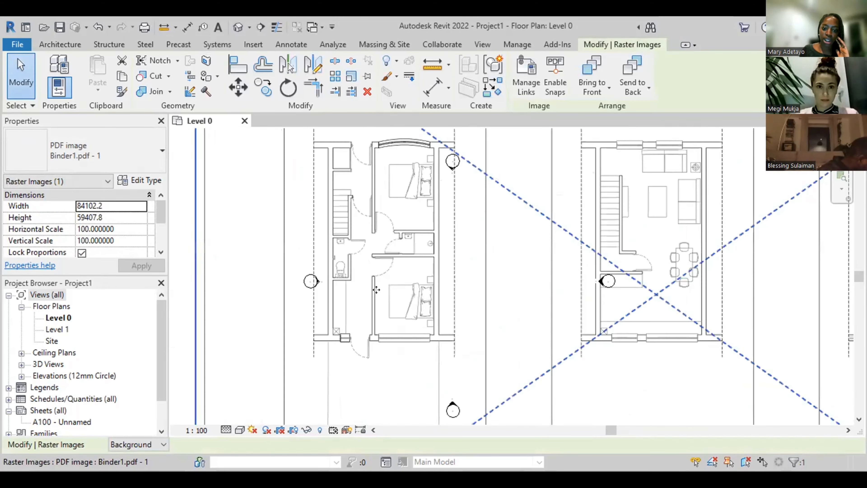
pyautogui.scroll(-1, 554, 322)
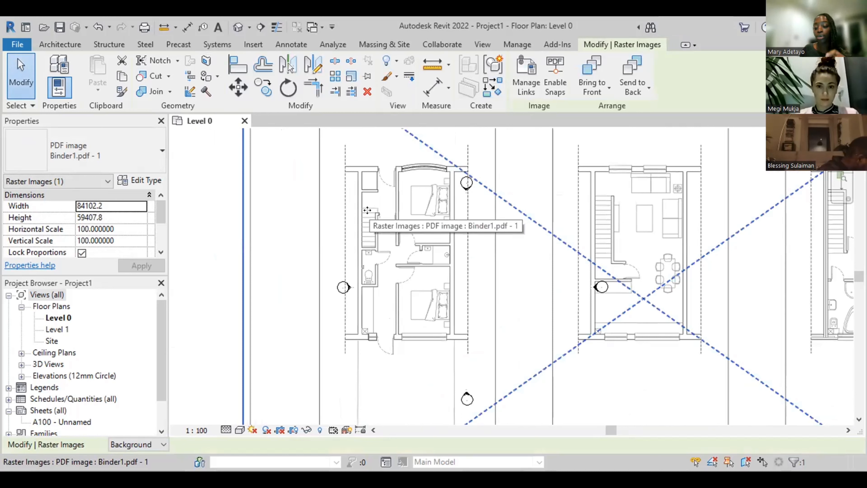
# Step: Draw a vertical Wall-Ext_102Bwk-75Ins-100LBlk-12P wall about 17000 mm long over the left side wall of the leftmost plan
pyautogui.click(292, 44)
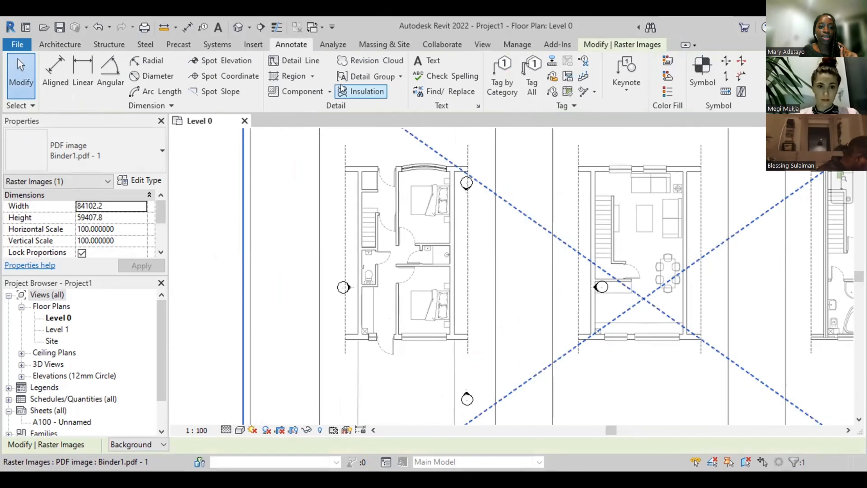
pyautogui.click(55, 42)
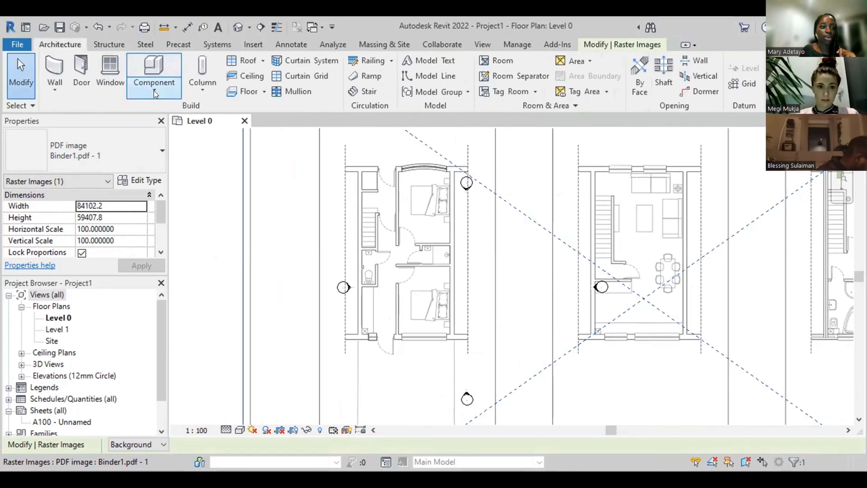
pyautogui.click(52, 67)
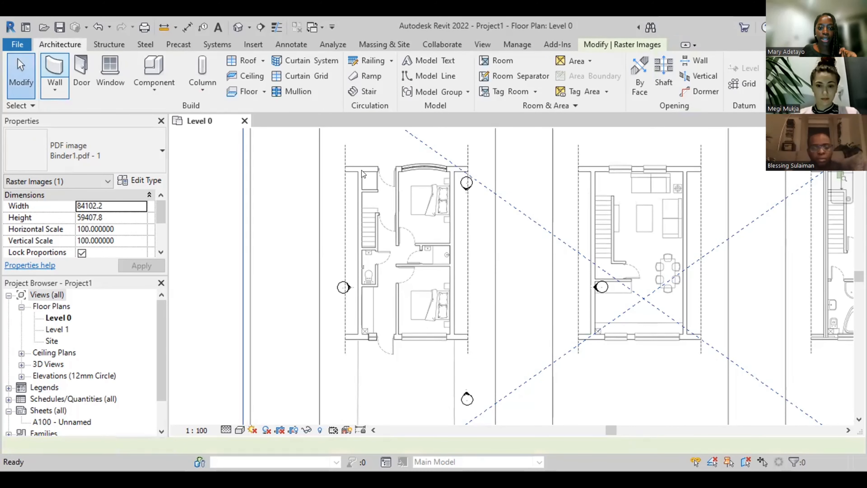
pyautogui.scroll(2, 363, 174)
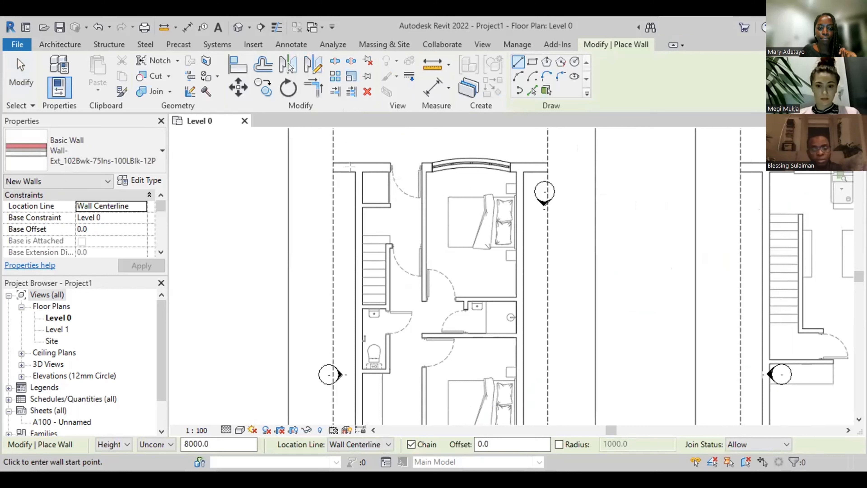
pyautogui.click(355, 170)
pyautogui.scroll(2, 355, 217)
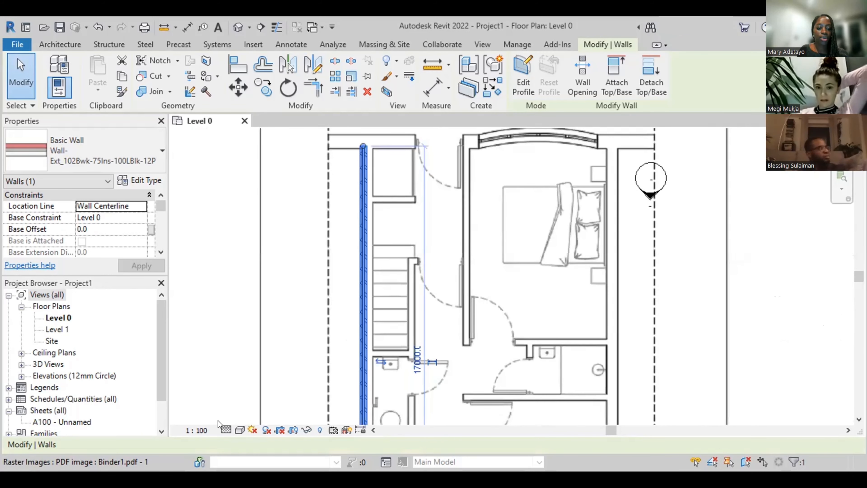
# Step: Set the Level 0 view's detail level to Coarse and deselect the wall
pyautogui.click(226, 429)
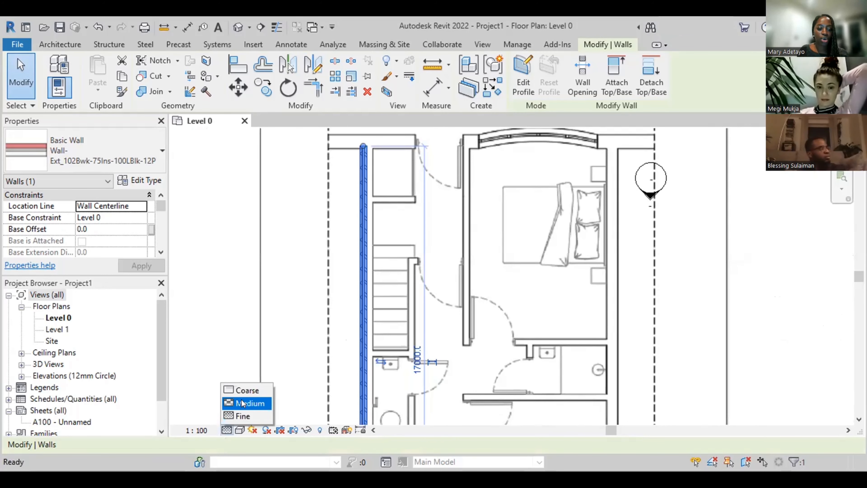
pyautogui.click(251, 391)
pyautogui.press('Escape')
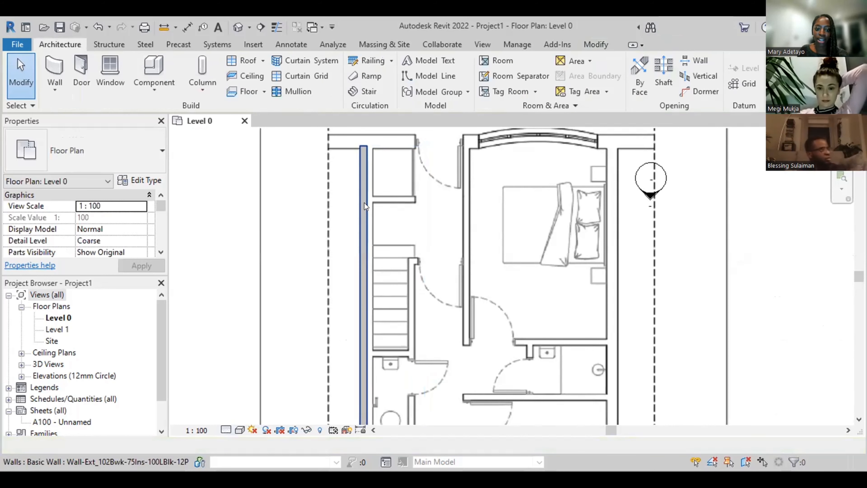
# Step: Measure the thickness of the PDF plan's left side wall with a temporary detail line, without keeping the line
pyautogui.click(365, 203)
pyautogui.scroll(2, 362, 166)
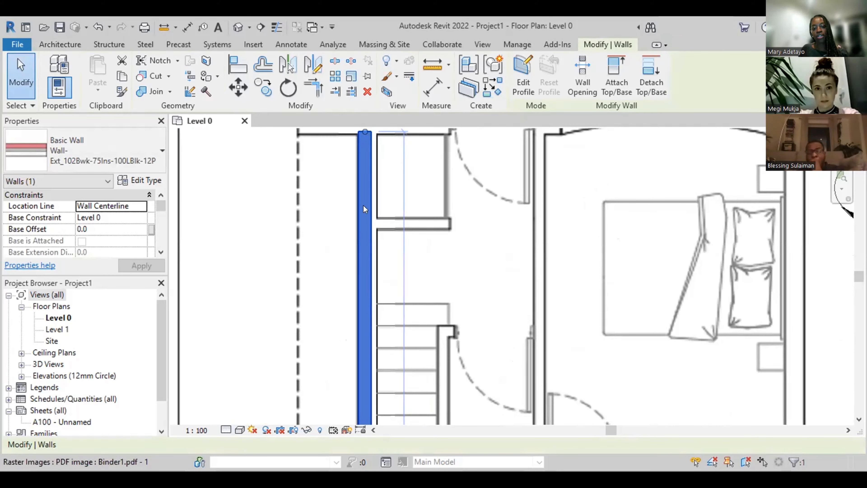
pyautogui.scroll(-1, 350, 203)
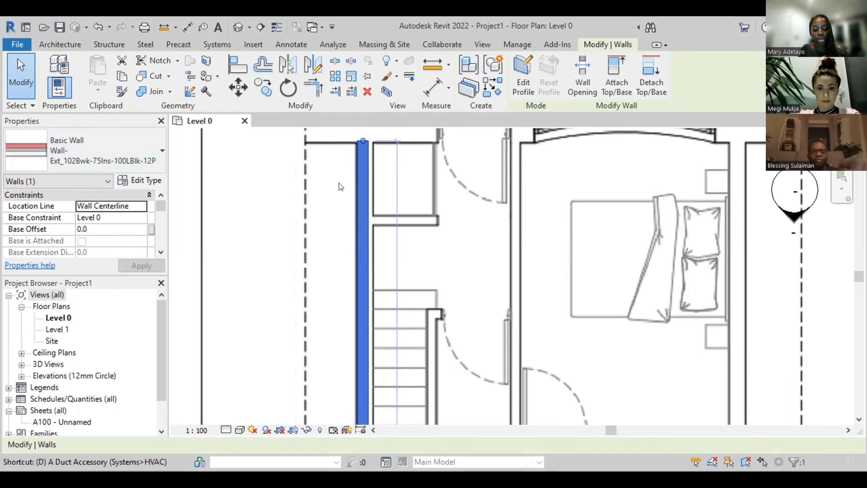
pyautogui.scroll(3, 356, 167)
pyautogui.press('d')
pyautogui.press('l')
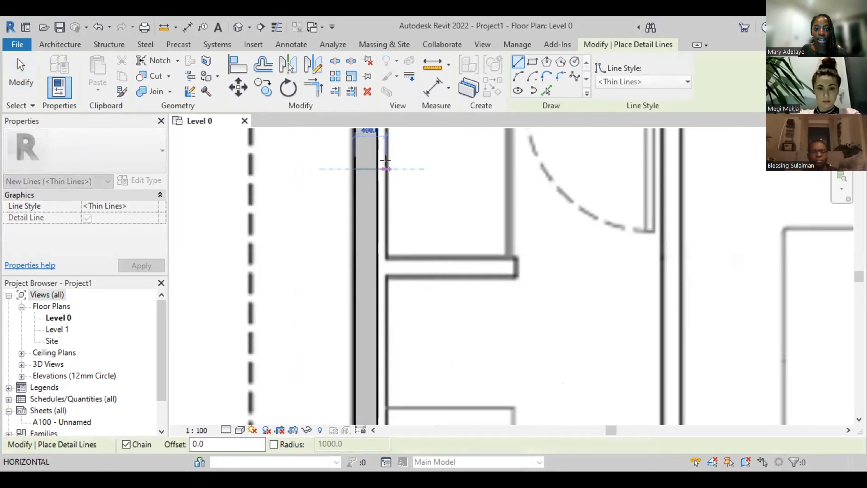
pyautogui.scroll(2, 386, 167)
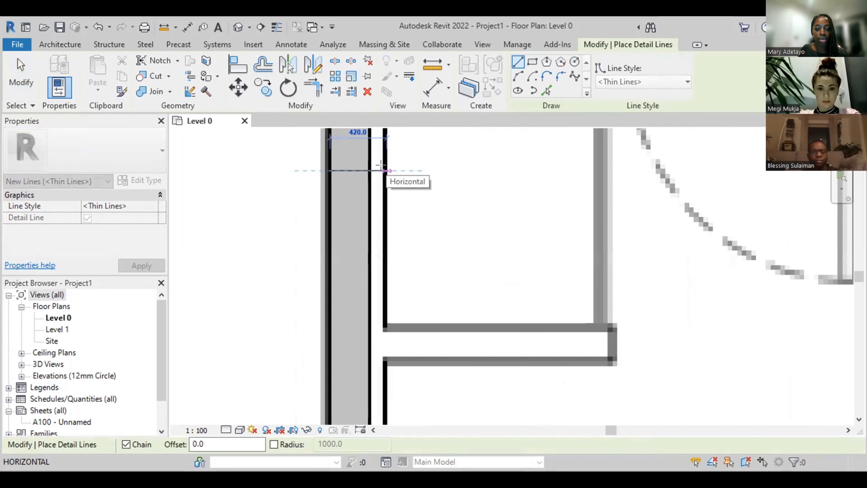
pyautogui.scroll(2, 381, 166)
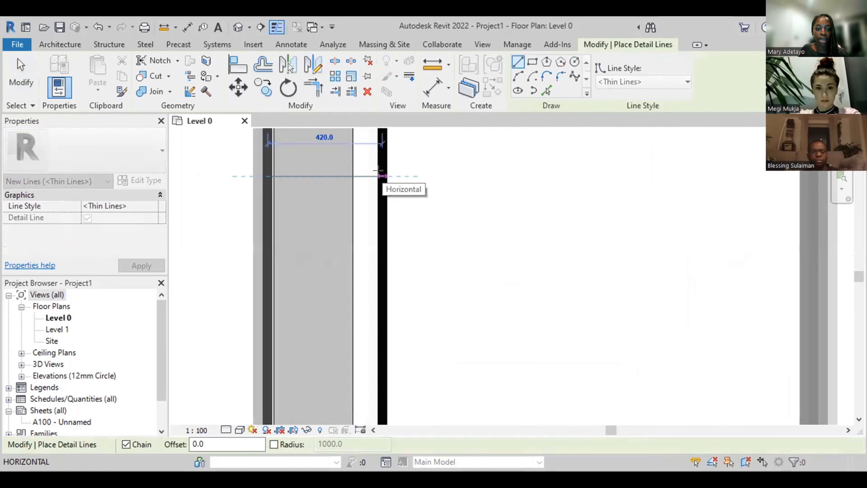
pyautogui.scroll(3, 379, 171)
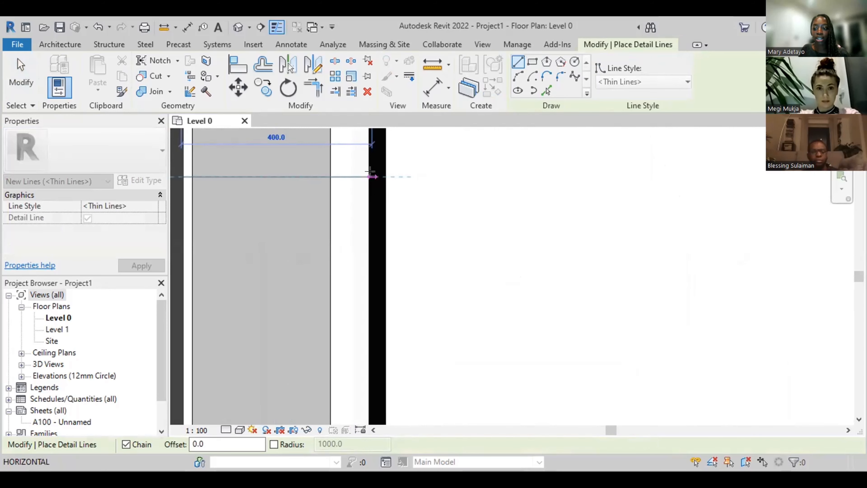
pyautogui.press('Escape')
pyautogui.press('Escape')
pyautogui.scroll(-3, 396, 212)
pyautogui.scroll(-5, 396, 246)
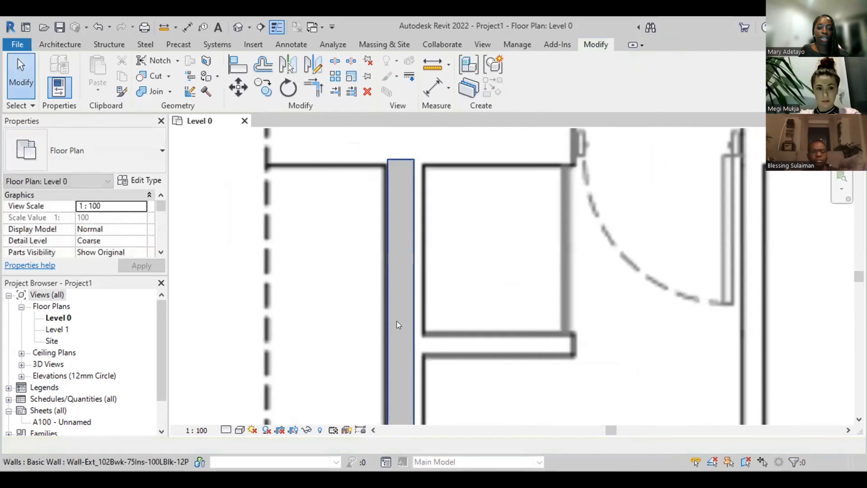
# Step: Switch the drawn wall's type to Wall-Ret_300Con and duplicate it as Wall-Ret_400Con
pyautogui.click(395, 246)
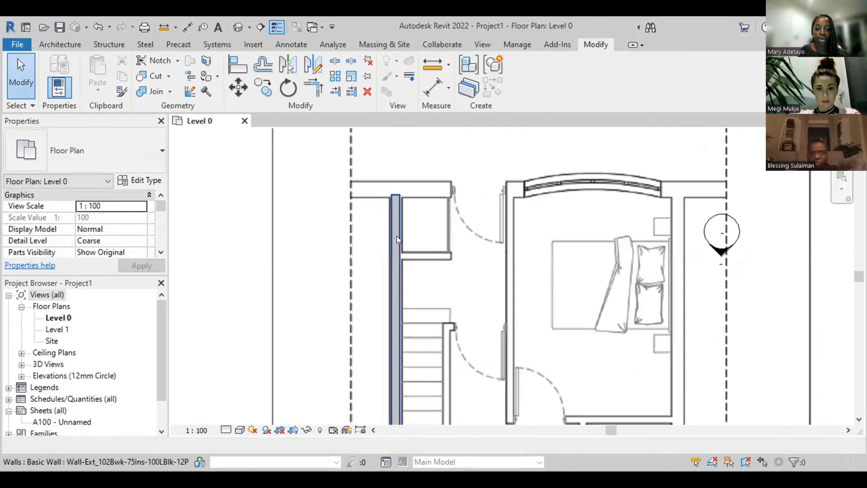
pyautogui.click(146, 180)
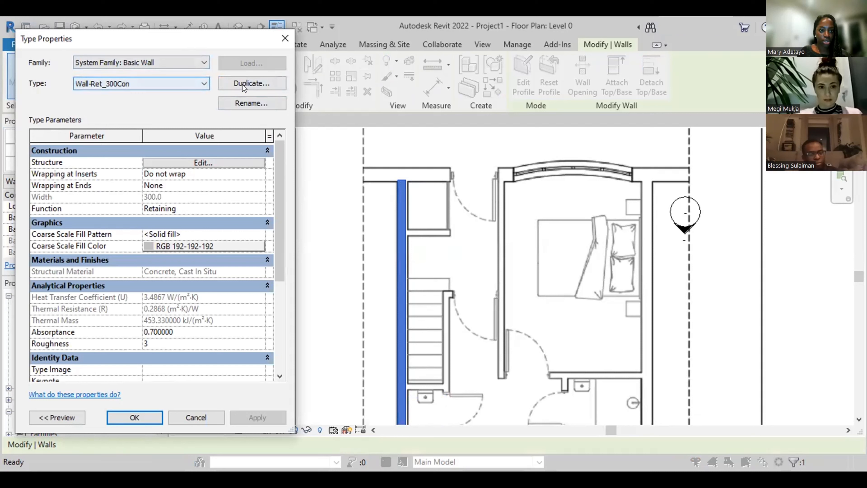
pyautogui.click(252, 84)
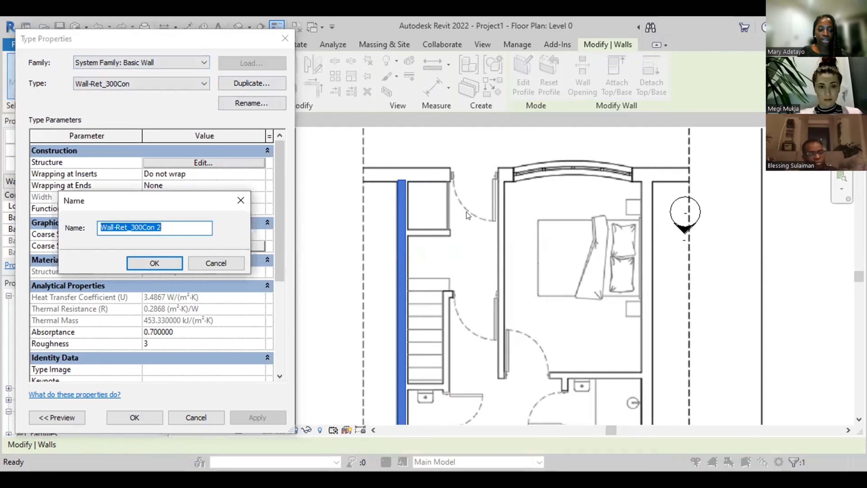
pyautogui.click(134, 227)
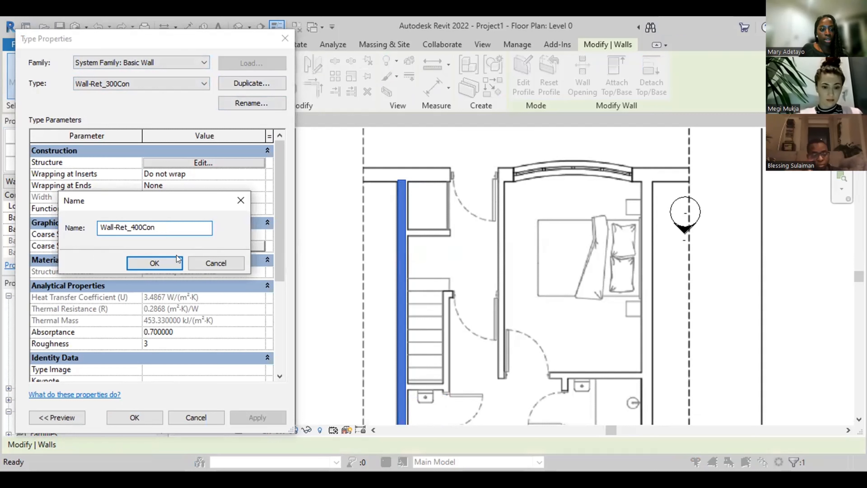
pyautogui.click(154, 264)
# Step: Set the concrete structure layer of Wall-Ret_400Con to 400 mm thick and apply the type to the wall
pyautogui.click(229, 162)
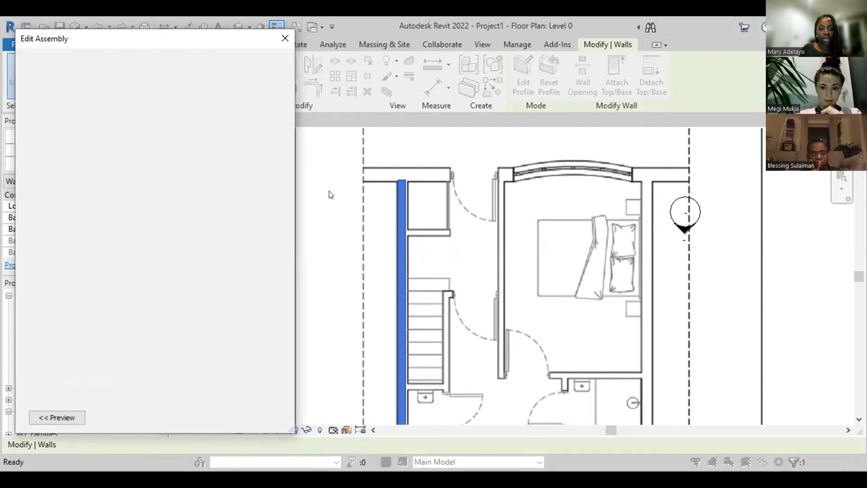
pyautogui.click(145, 172)
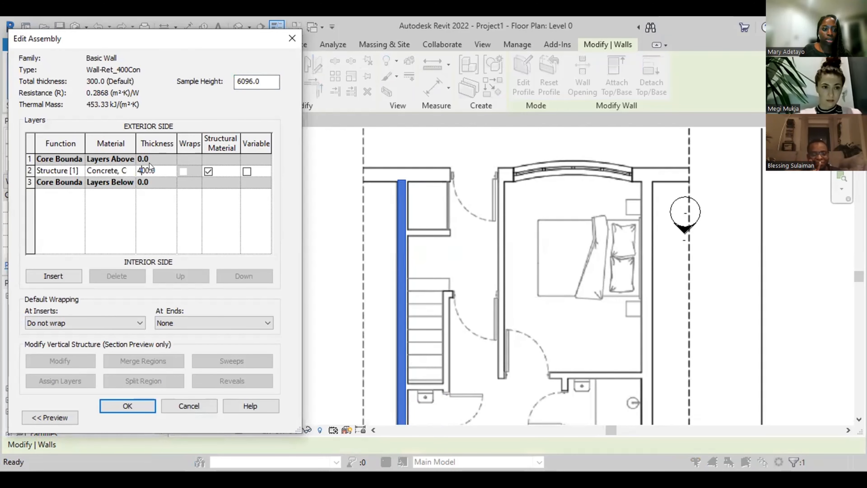
pyautogui.click(120, 406)
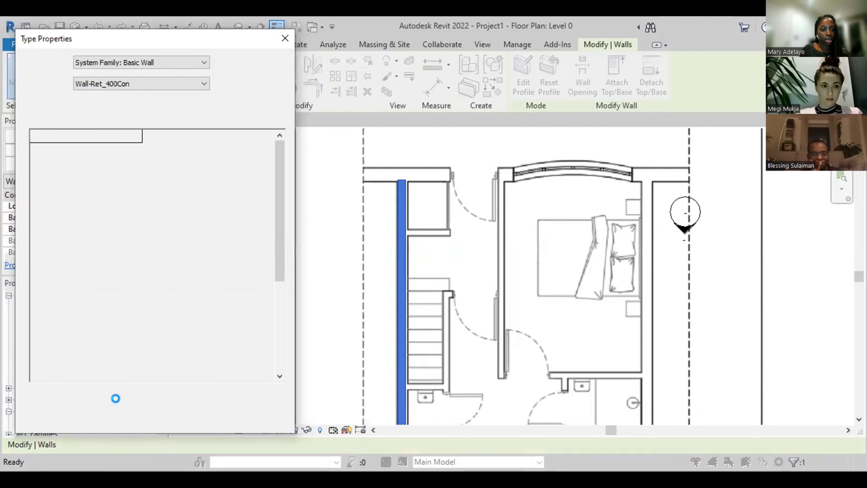
pyautogui.click(135, 417)
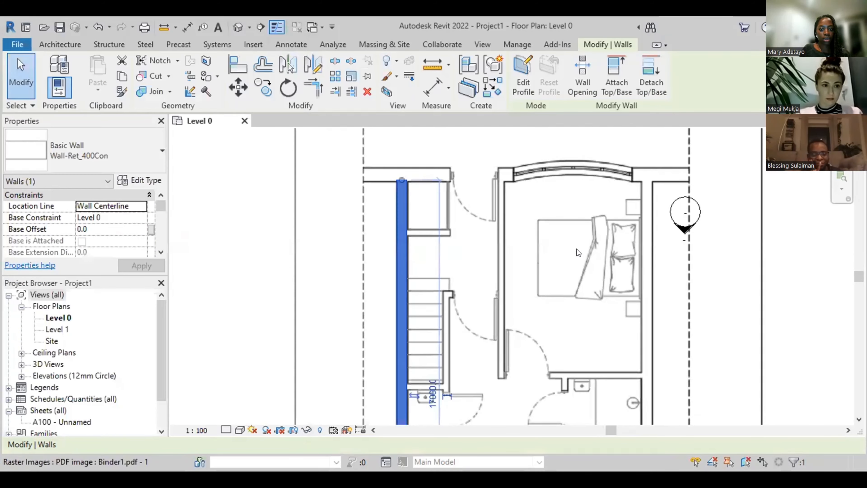
# Step: Copy the 400 mm wall from its upper end onto the opposite side wall of the leftmost plan
pyautogui.scroll(4, 471, 205)
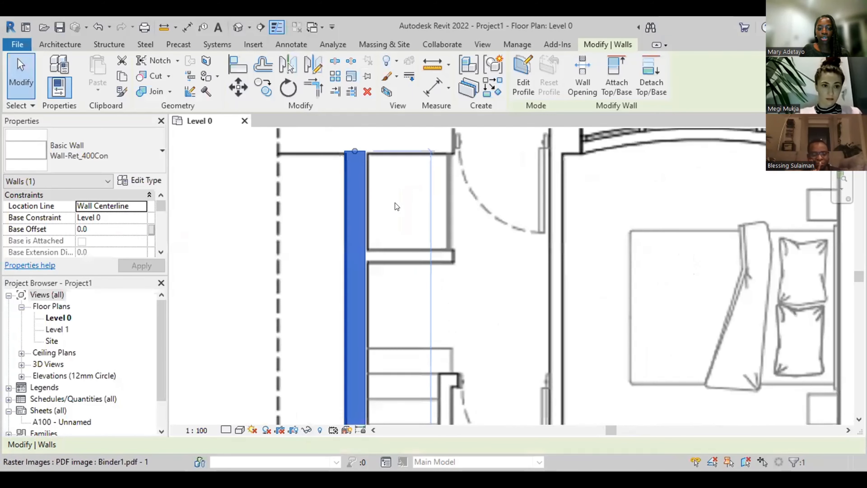
pyautogui.scroll(-4, 363, 207)
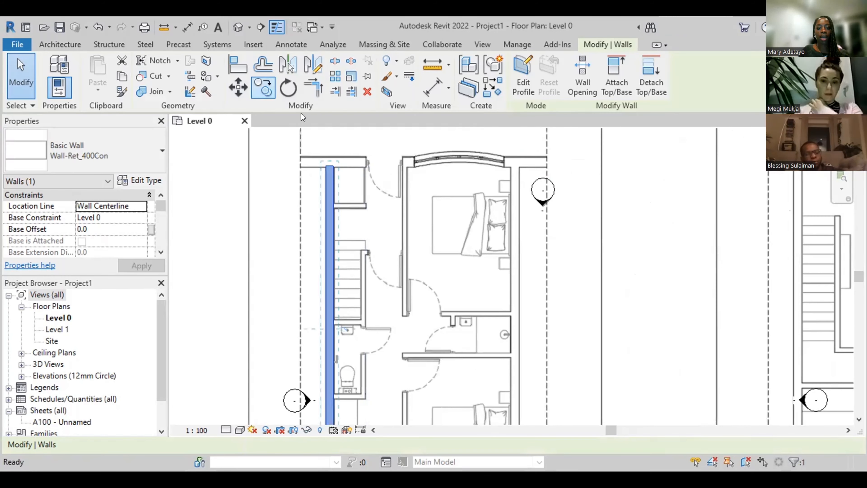
pyautogui.press('c')
pyautogui.press('o')
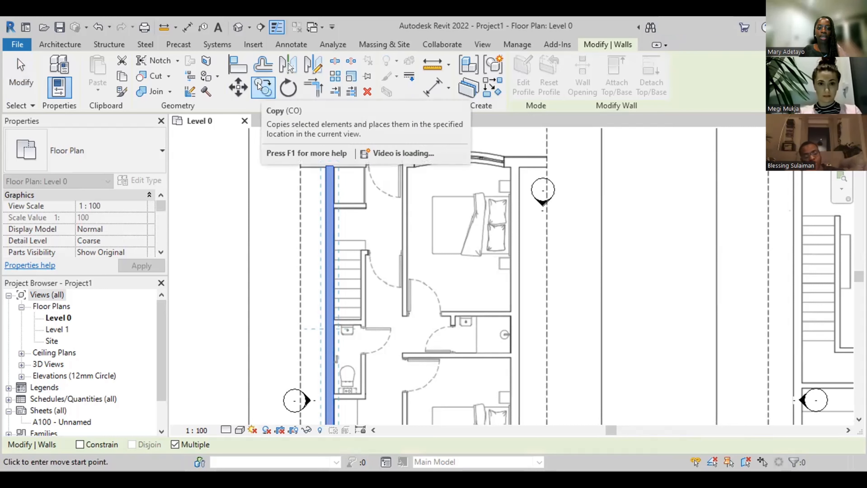
pyautogui.click(333, 166)
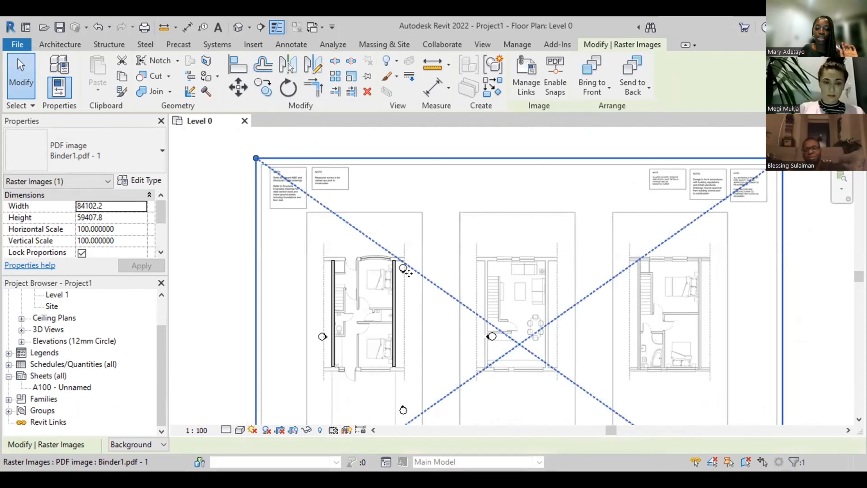
# Step: Deselect the PDF image and open the North elevation from its marker beside the leftmost plan
pyautogui.scroll(3, 524, 298)
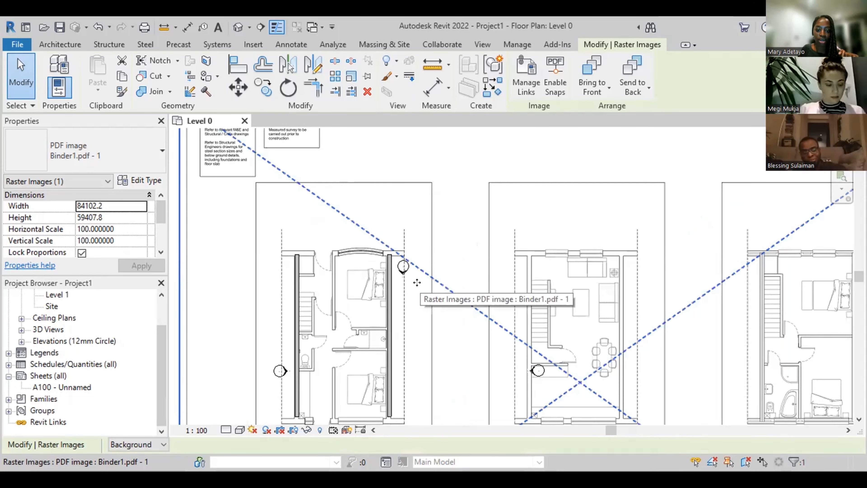
pyautogui.scroll(-2, 416, 270)
pyautogui.scroll(2, 415, 270)
pyautogui.press('Escape')
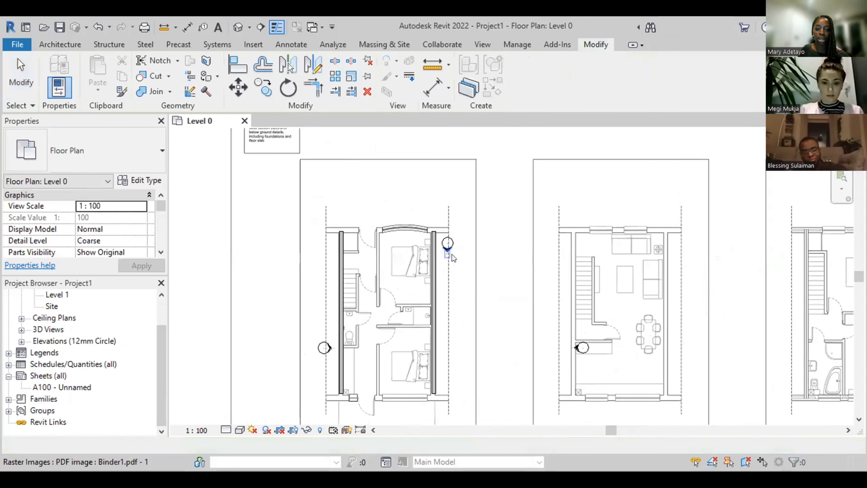
pyautogui.doubleClick(459, 255)
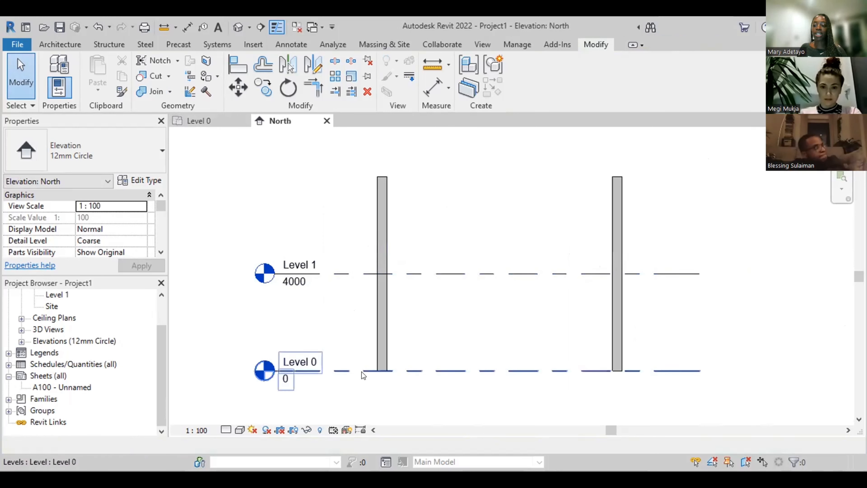
# Step: Set the elevation of Level 1 to 3000 mm in the North elevation
pyautogui.click(347, 271)
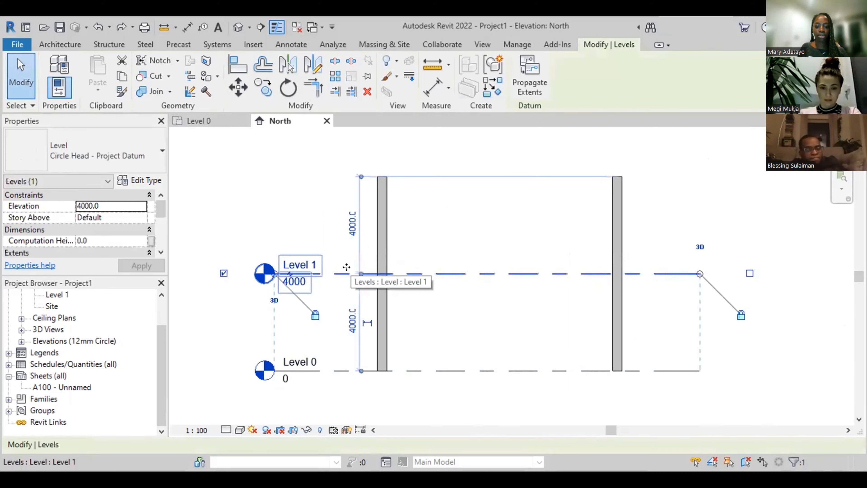
pyautogui.click(299, 280)
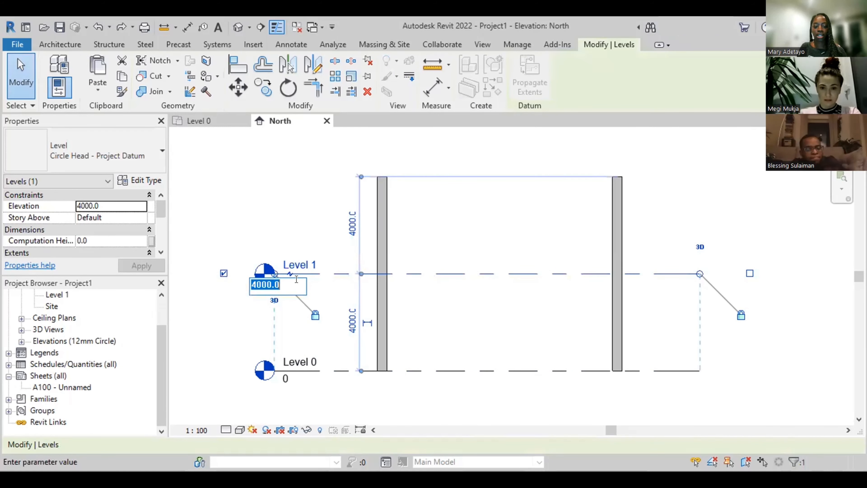
pyautogui.write('30')
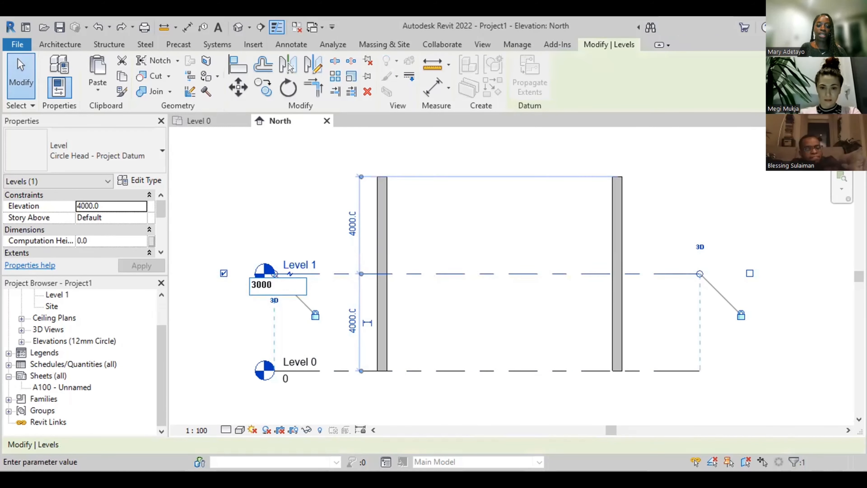
pyautogui.write('00')
pyautogui.press('Return')
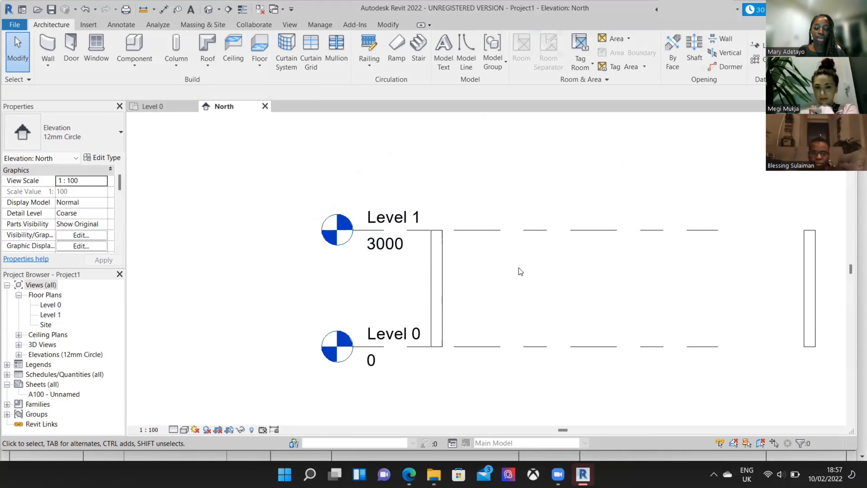
pyautogui.click(387, 220)
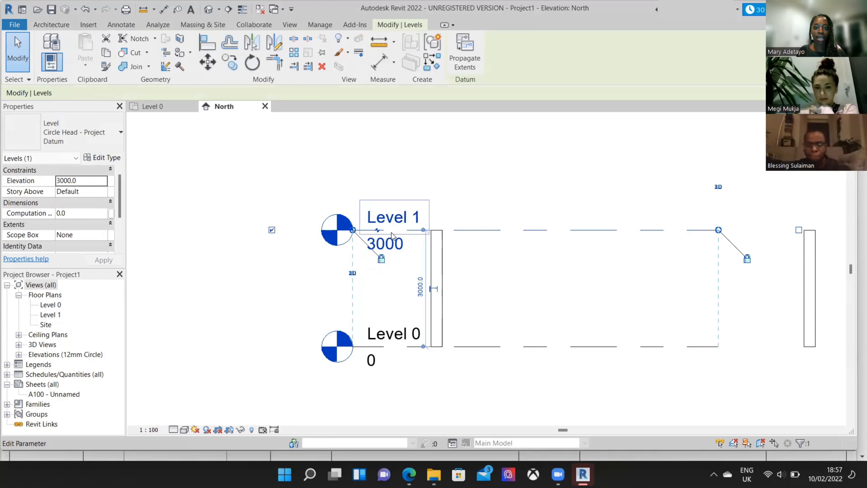
pyautogui.rightClick(369, 202)
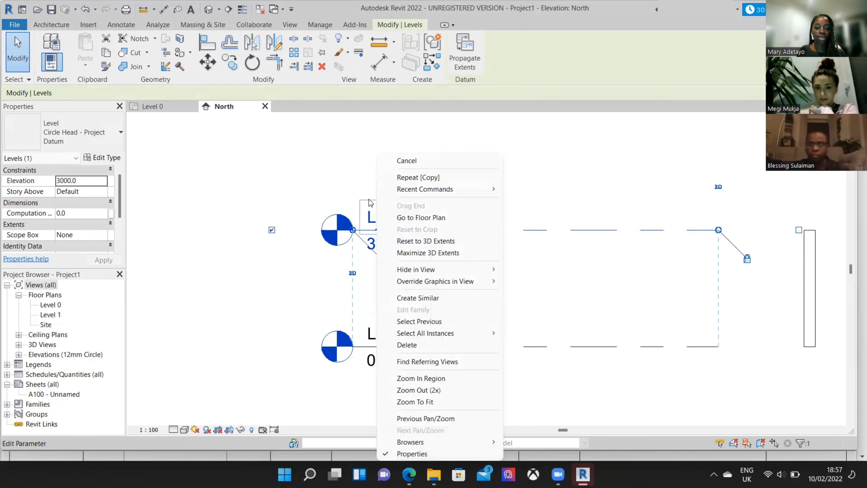
pyautogui.press('Escape')
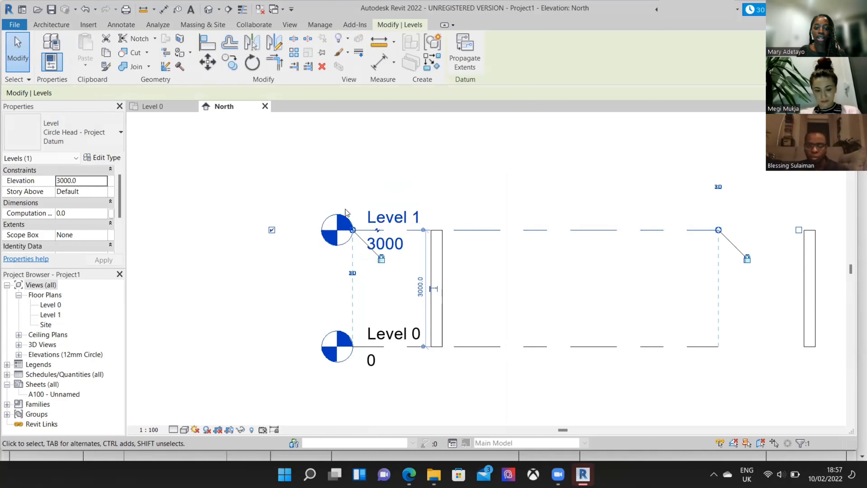
pyautogui.press('Escape')
# Step: Place a new level line at 6000 mm above Level 1, aligned with the far end of the existing level lines
pyautogui.press('l')
pyautogui.press('l')
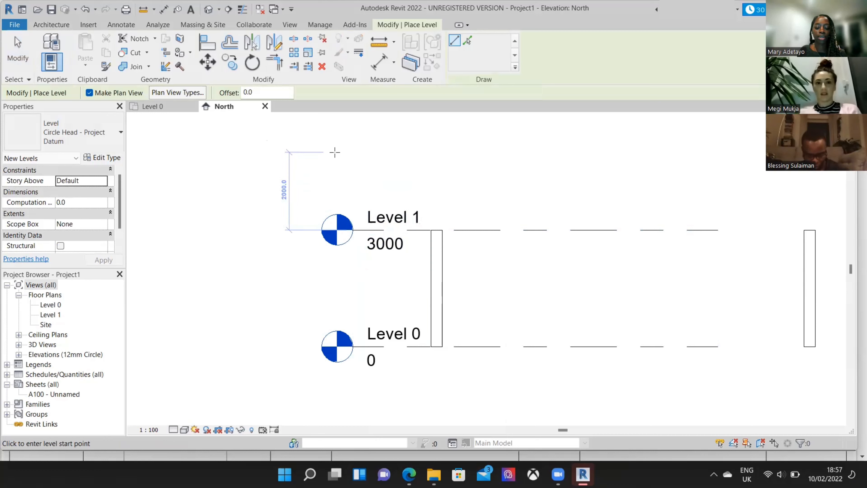
pyautogui.click(360, 161)
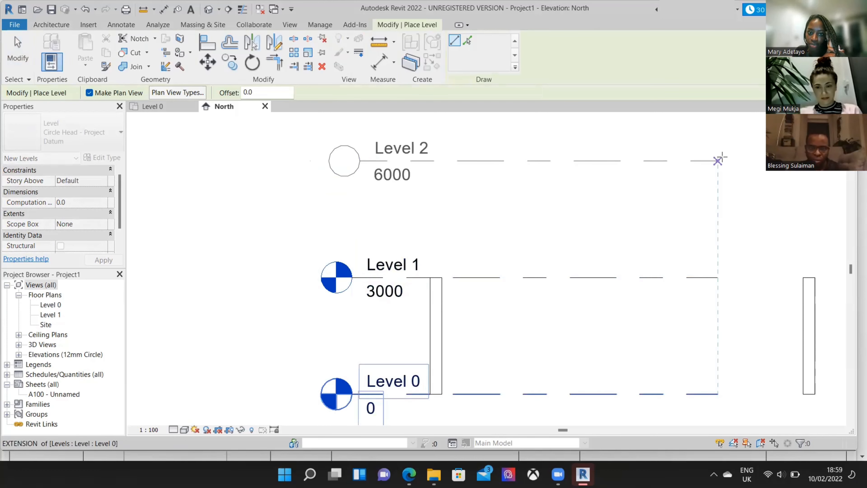
pyautogui.click(718, 160)
pyautogui.press('Escape')
pyautogui.press('Escape')
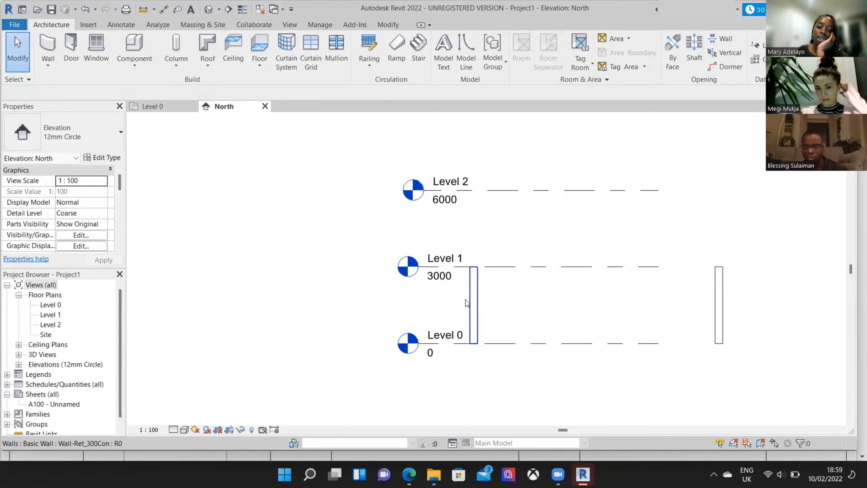
# Step: Select both side walls and set their top constraint to Up to level: Level 2
pyautogui.click(459, 270)
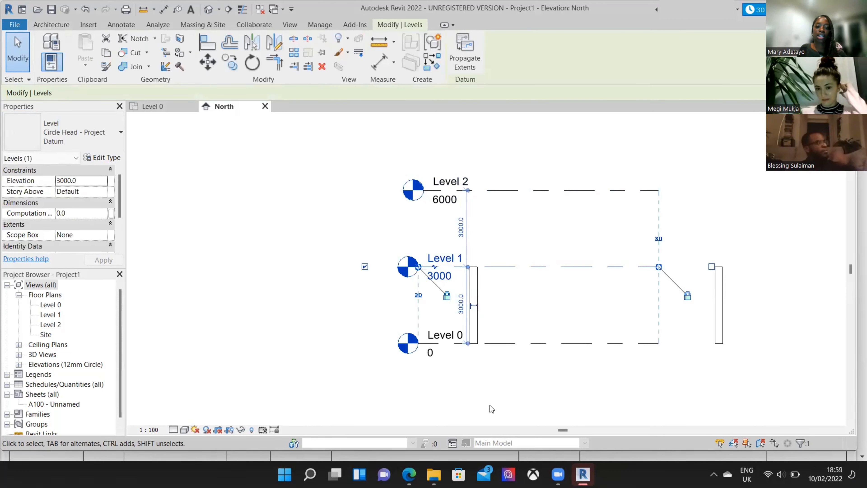
pyautogui.click(745, 334)
pyautogui.moveTo(748, 325); pyautogui.dragTo(467, 312)
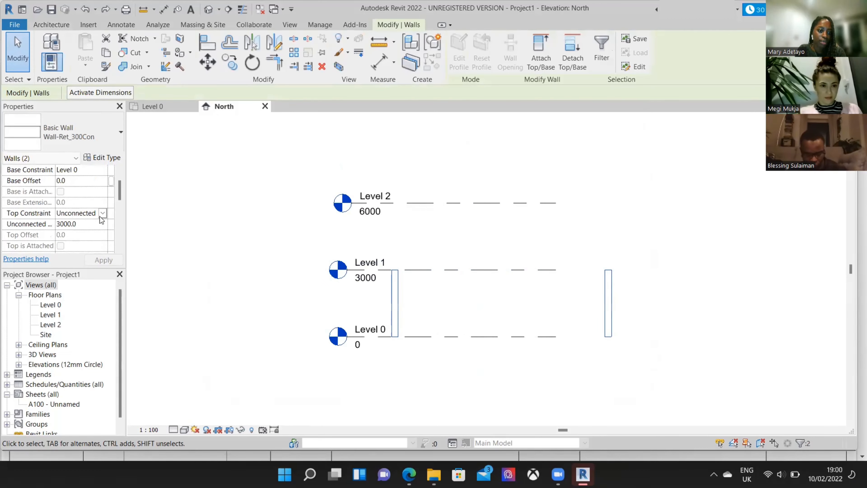
pyautogui.click(101, 215)
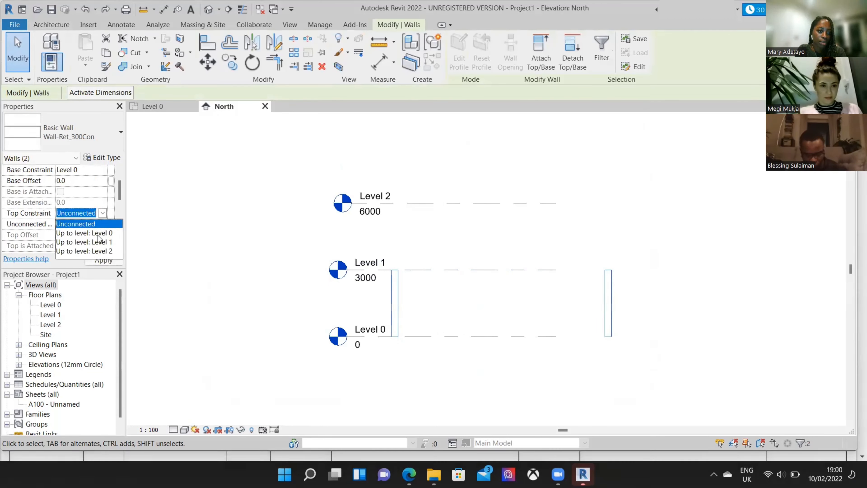
pyautogui.click(101, 251)
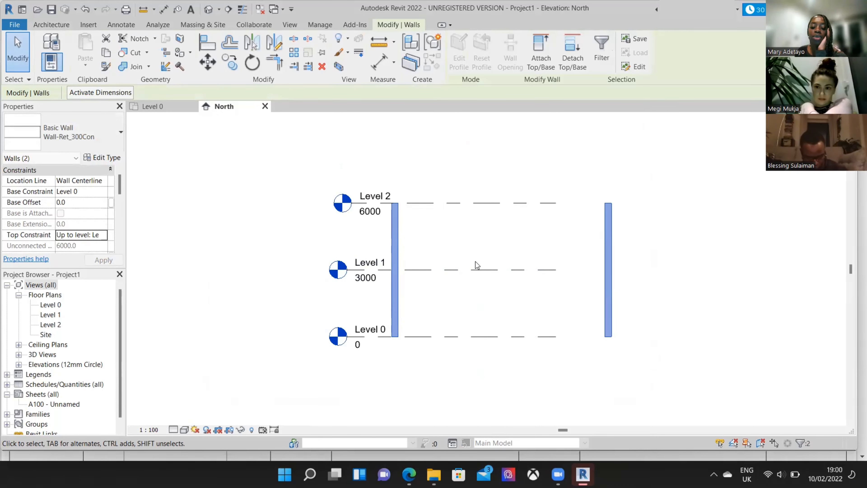
# Step: On the Level 0 plan, draw a Wall-Ret_300Con wall about 12900 mm long along the leftmost plan's upper facade, between the dashed boundary lines
pyautogui.click(152, 106)
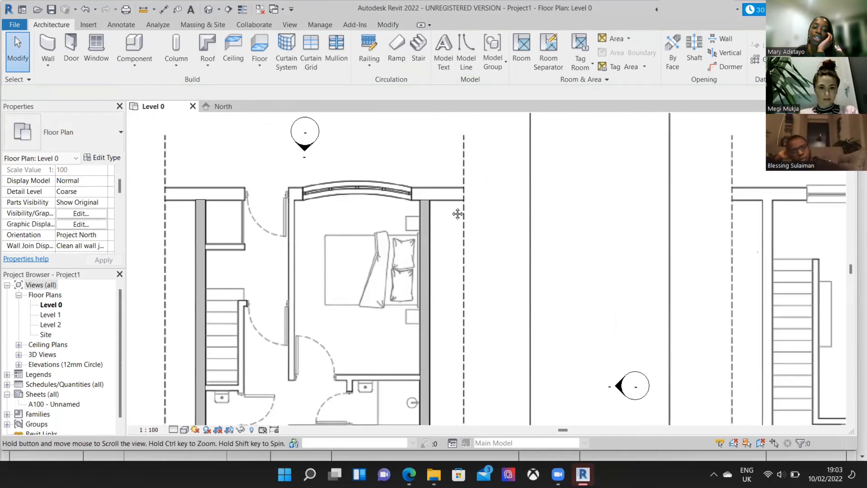
pyautogui.moveTo(457, 214); pyautogui.dragTo(544, 200, button='middle')
pyautogui.scroll(-2, 544, 200)
pyautogui.scroll(2, 526, 154)
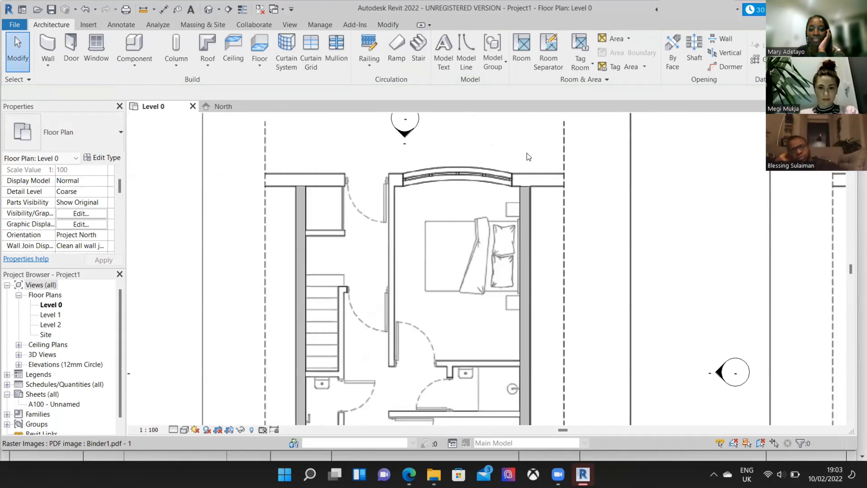
pyautogui.click(48, 46)
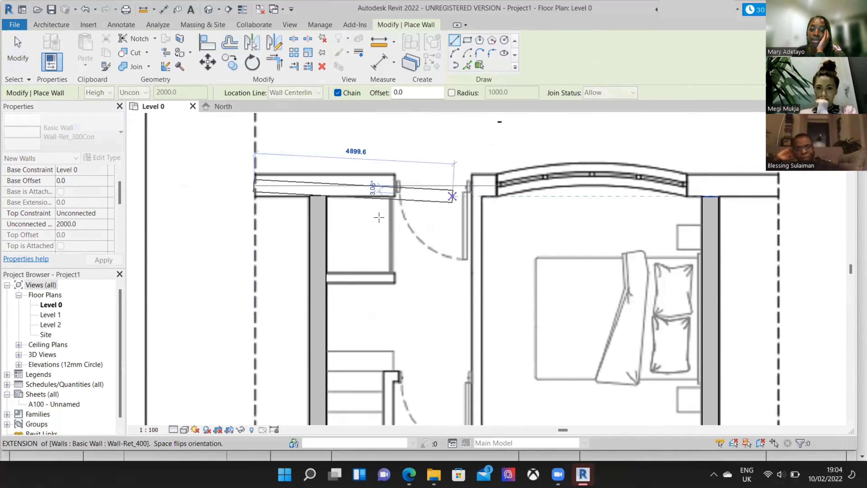
pyautogui.scroll(-2, 378, 217)
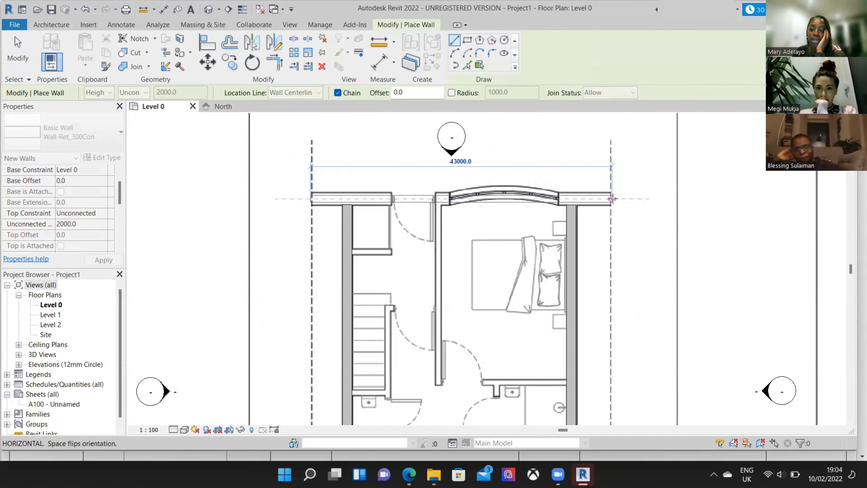
pyautogui.scroll(4, 605, 198)
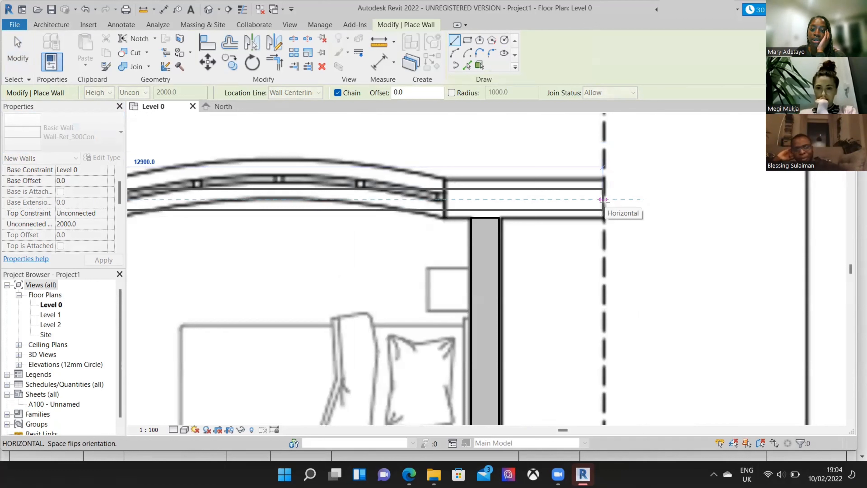
pyautogui.click(610, 199)
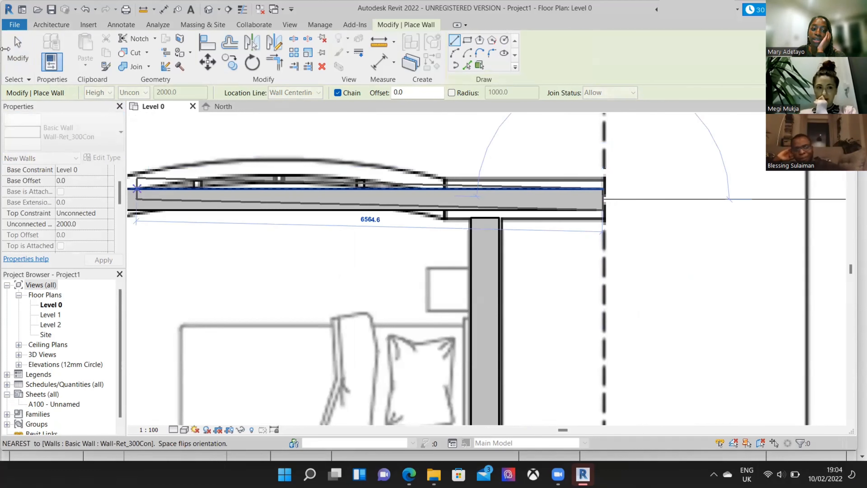
pyautogui.click(15, 51)
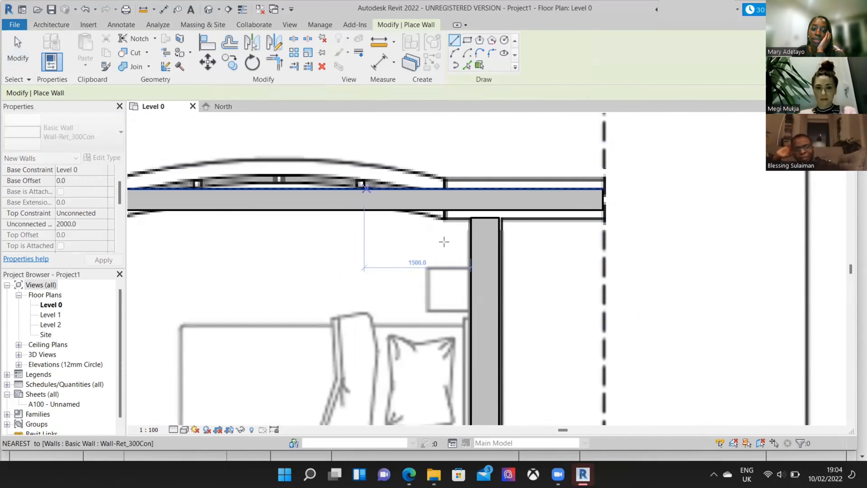
pyautogui.click(9, 51)
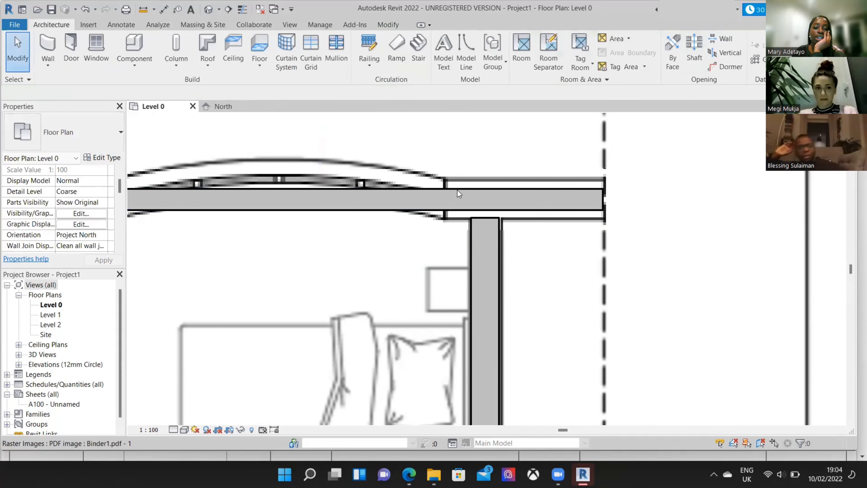
# Step: Measure the upper facade wall's thickness on the PDF plan with a vertical detail line across it
pyautogui.scroll(-2, 517, 237)
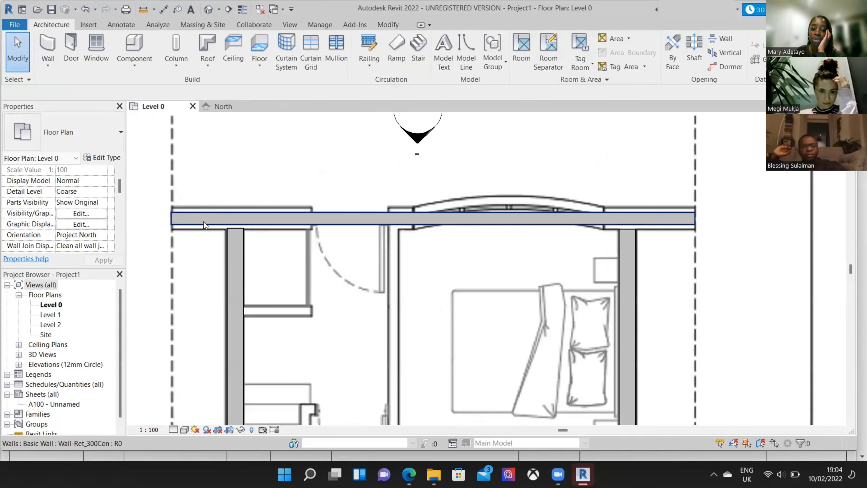
pyautogui.scroll(3, 162, 212)
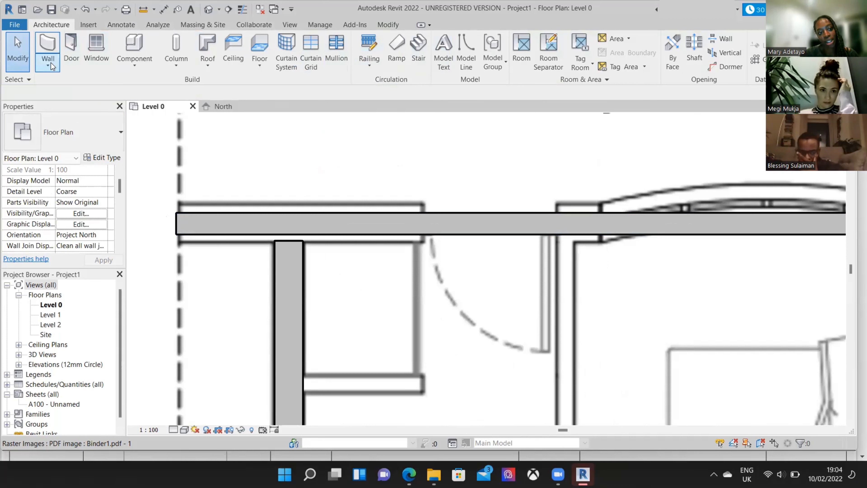
pyautogui.click(111, 24)
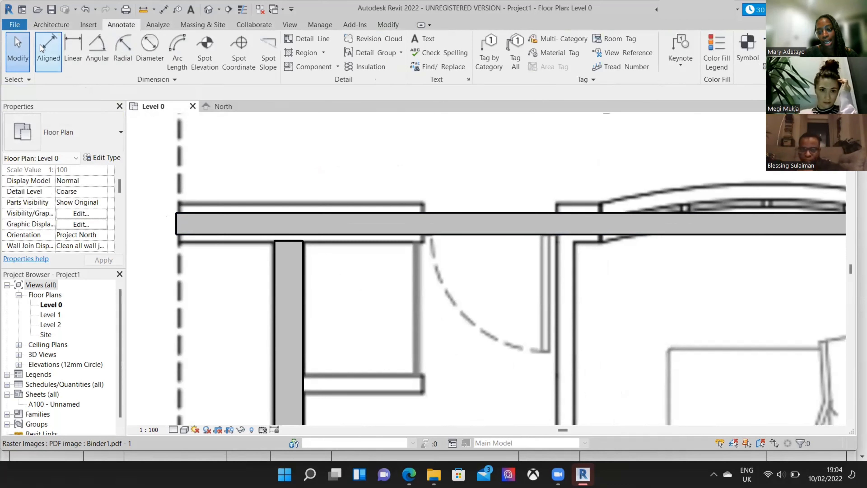
pyautogui.click(327, 44)
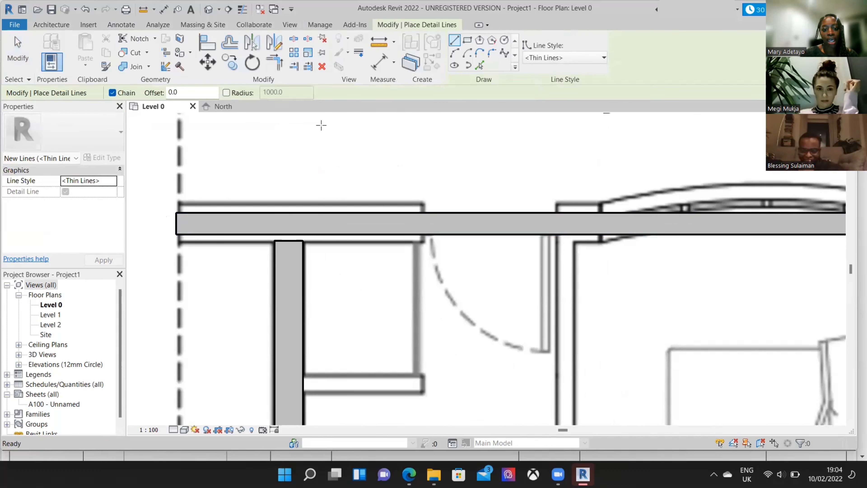
pyautogui.click(399, 200)
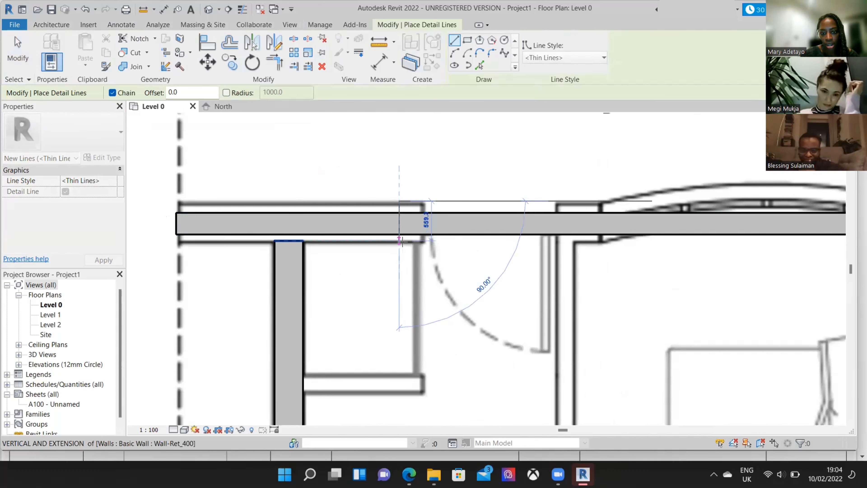
pyautogui.scroll(4, 400, 241)
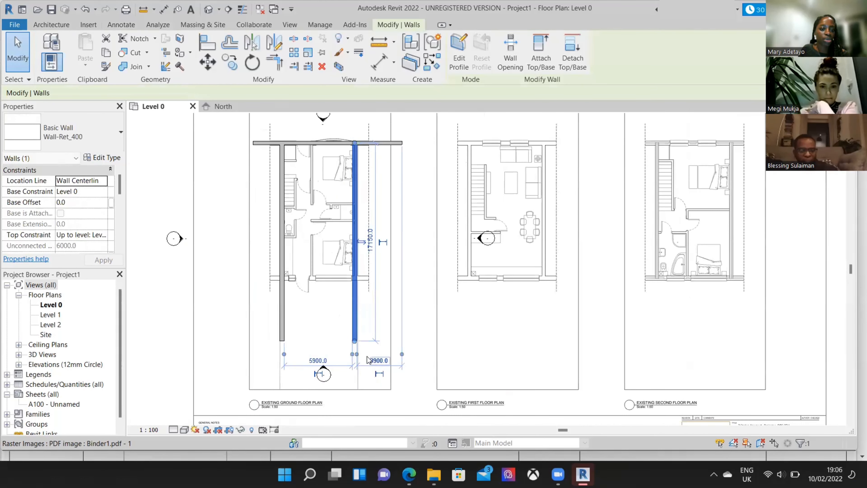
# Step: Shorten the selected Wall-Ret_400 side wall by moving its lower end up to the lower facade of the ground floor plan
pyautogui.scroll(5, 368, 360)
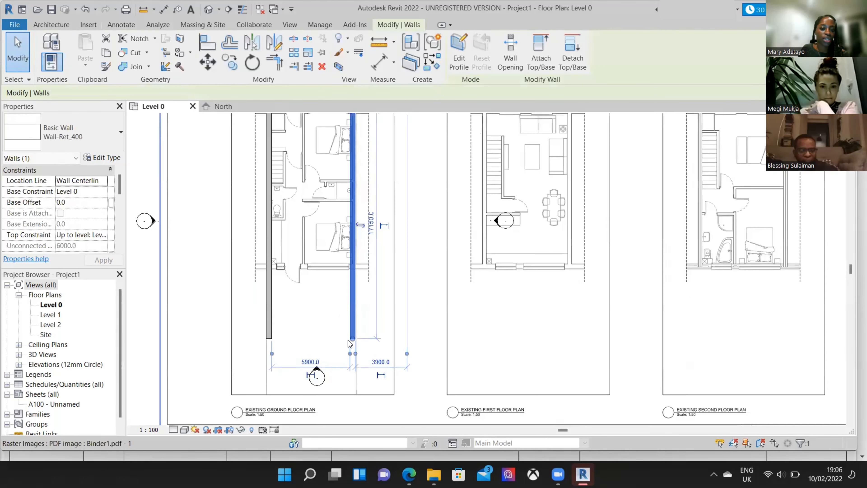
pyautogui.moveTo(344, 312); pyautogui.dragTo(343, 174)
pyautogui.scroll(-5, 255, 282)
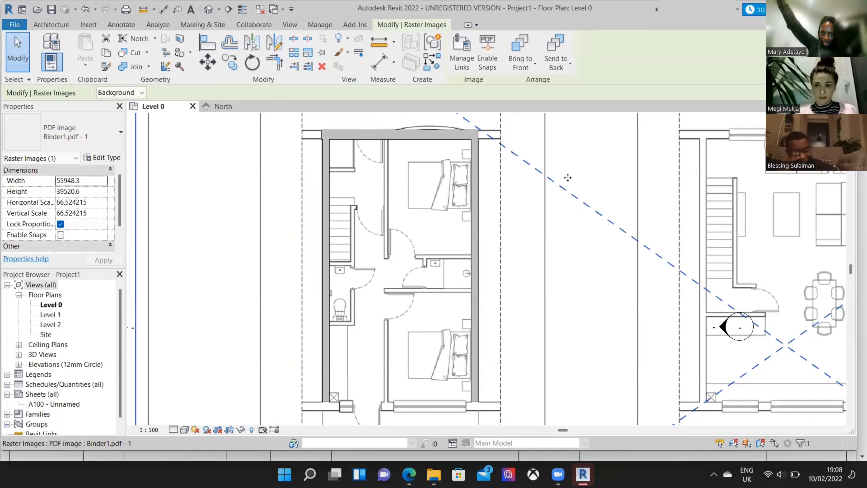
# Step: Copy the upper facade wall from its midpoint straight down onto the lower facade of the ground floor plan
pyautogui.click(399, 135)
pyautogui.press('c')
pyautogui.press('o')
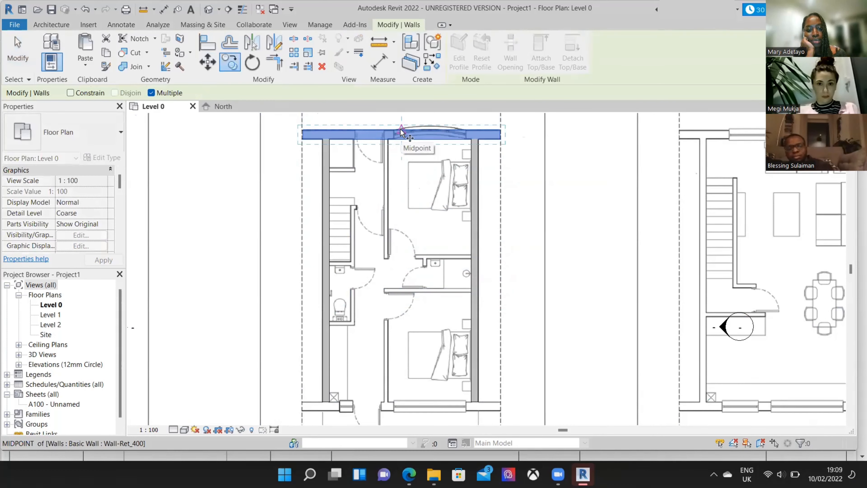
pyautogui.click(402, 134)
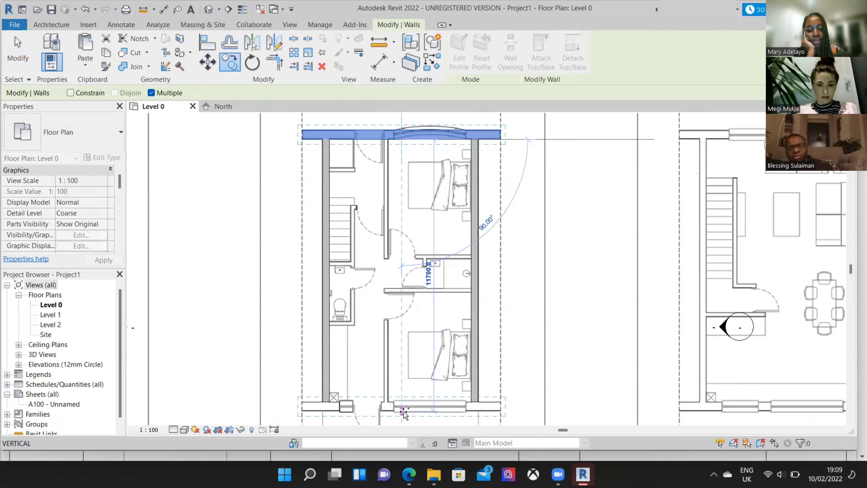
pyautogui.click(404, 412)
pyautogui.press('Escape')
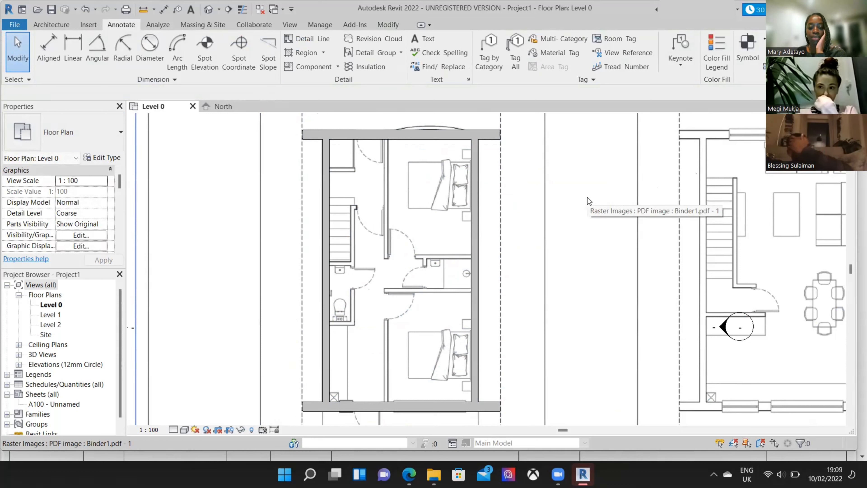
# Step: Return to the North elevation to examine the facade walls' height against the levels
pyautogui.click(215, 107)
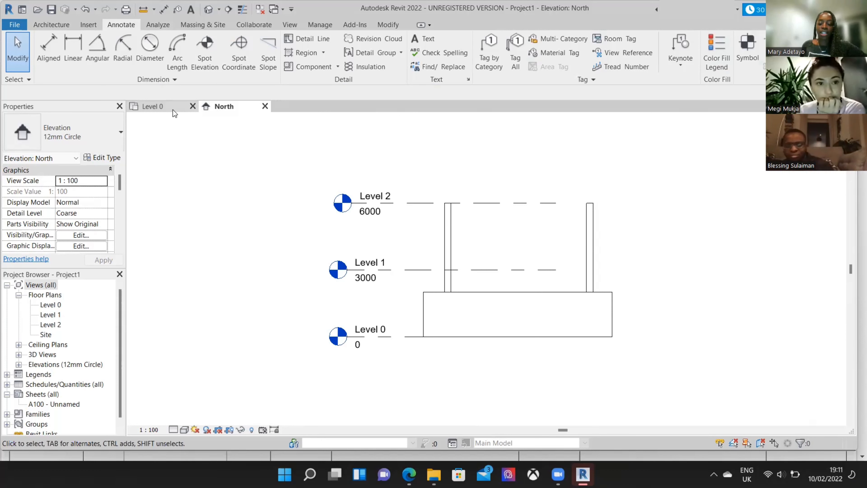
pyautogui.click(504, 286)
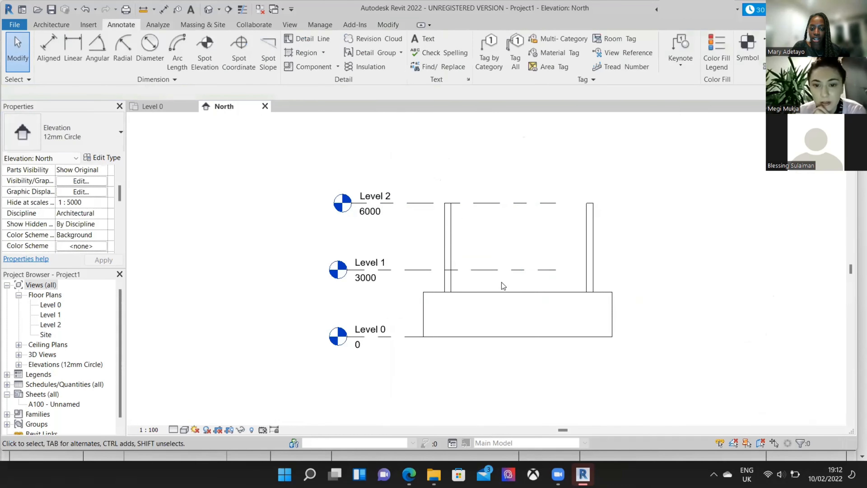
# Step: Set the top constraint of both Wall-Ret_400 facade walls up to Level 2
pyautogui.moveTo(501, 283); pyautogui.dragTo(489, 310)
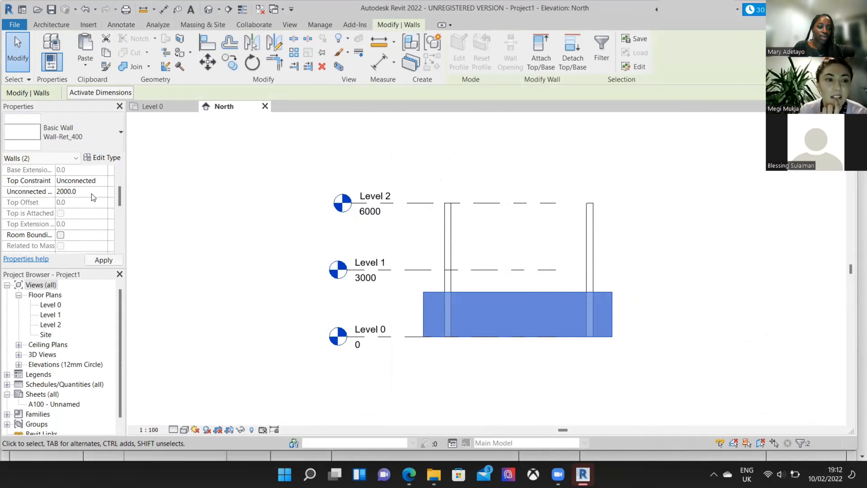
pyautogui.click(90, 180)
pyautogui.click(105, 183)
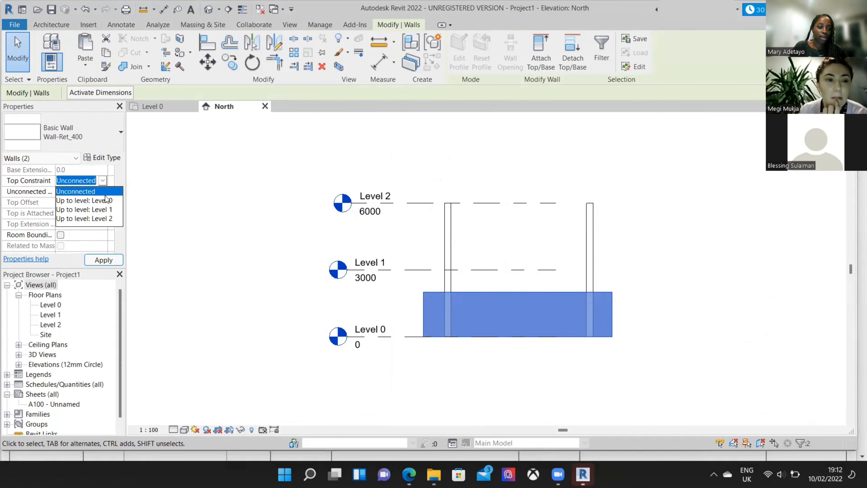
pyautogui.click(108, 219)
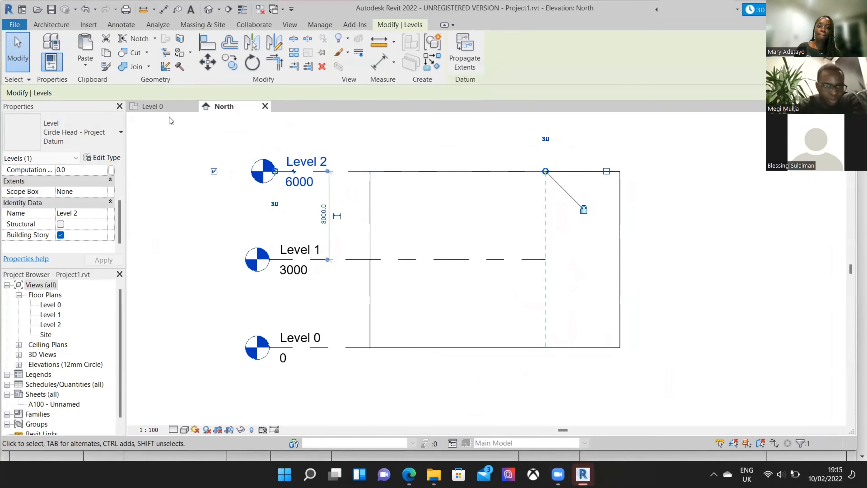
# Step: On the Level 0 plan, draw a vertical Wall-Int_12P-100Blk-12P wall along the central partition from the lower facade to the upper facade
pyautogui.click(158, 108)
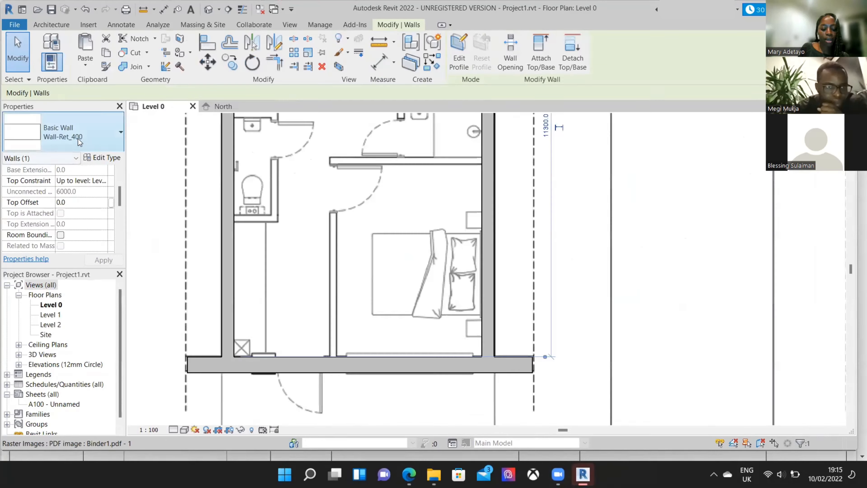
pyautogui.click(86, 145)
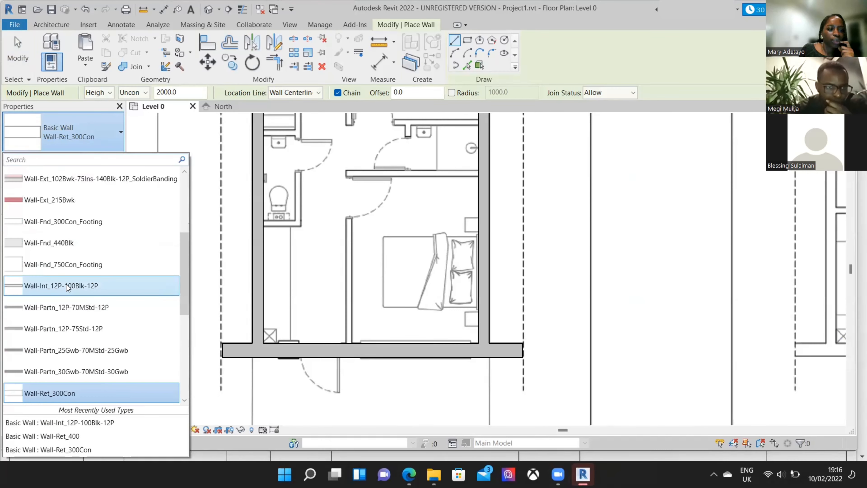
pyautogui.click(68, 287)
pyautogui.scroll(5, 345, 307)
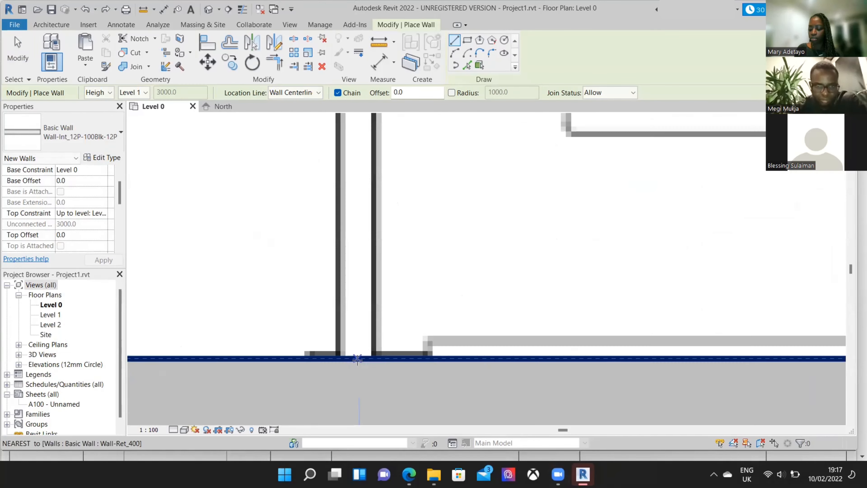
pyautogui.click(345, 309)
pyautogui.scroll(-3, 345, 272)
pyautogui.moveTo(362, 154); pyautogui.dragTo(408, 415, button='middle')
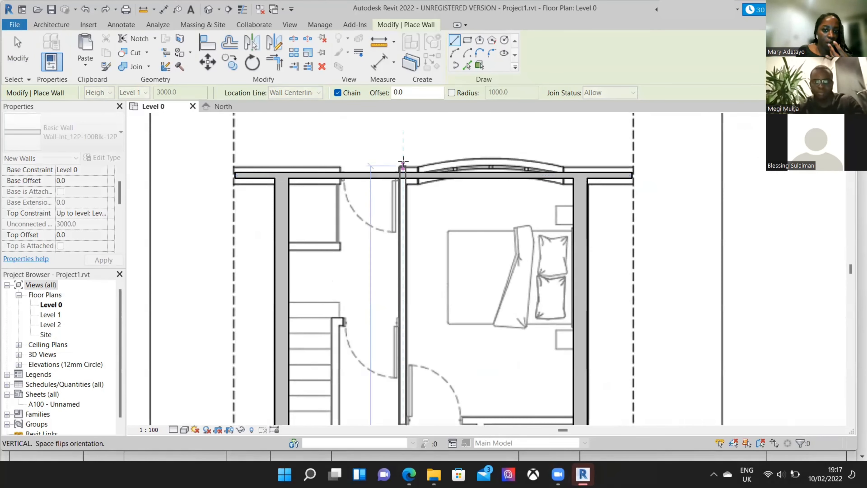
pyautogui.scroll(5, 404, 165)
pyautogui.click(395, 202)
# Step: Draw the bathroom's upper partition between the side wall and the central wall, plus the short vertical partition beside its washbasin
pyautogui.scroll(-1, 396, 202)
pyautogui.click(578, 273)
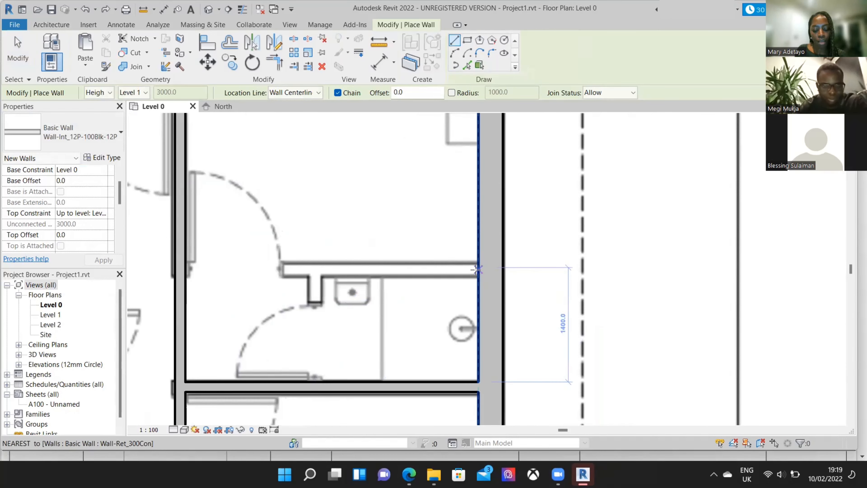
pyautogui.press('Escape')
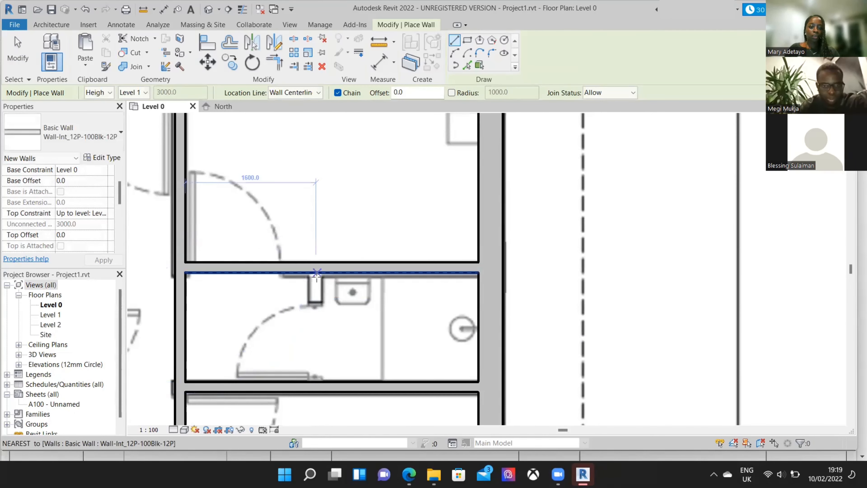
pyautogui.click(316, 273)
pyautogui.click(316, 382)
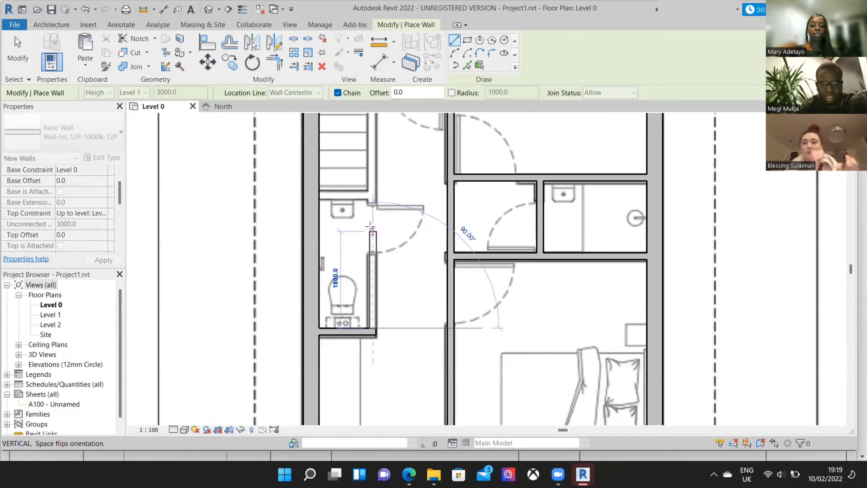
# Step: Draw the partition along the WC and the stair up to the stair's upper corner, turning it horizontally to meet the central wall
pyautogui.scroll(-1, 373, 232)
pyautogui.moveTo(373, 233); pyautogui.dragTo(360, 342, button='middle')
pyautogui.scroll(-1, 360, 342)
pyautogui.scroll(6, 357, 265)
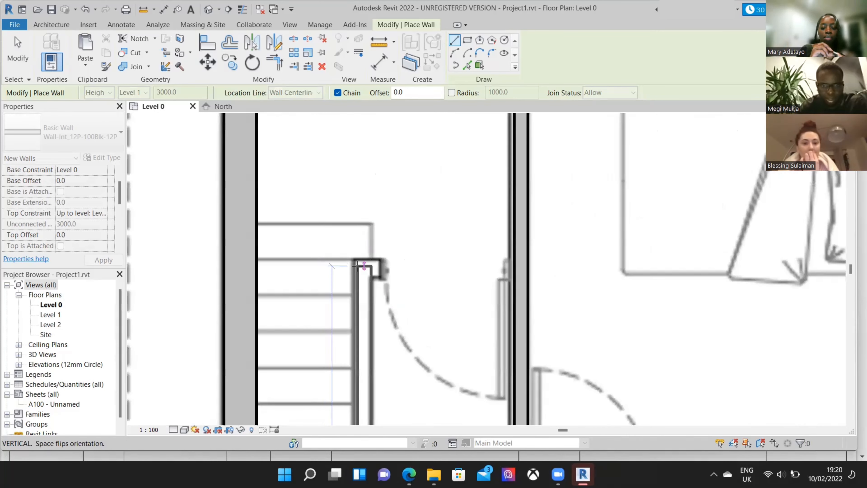
pyautogui.click(362, 268)
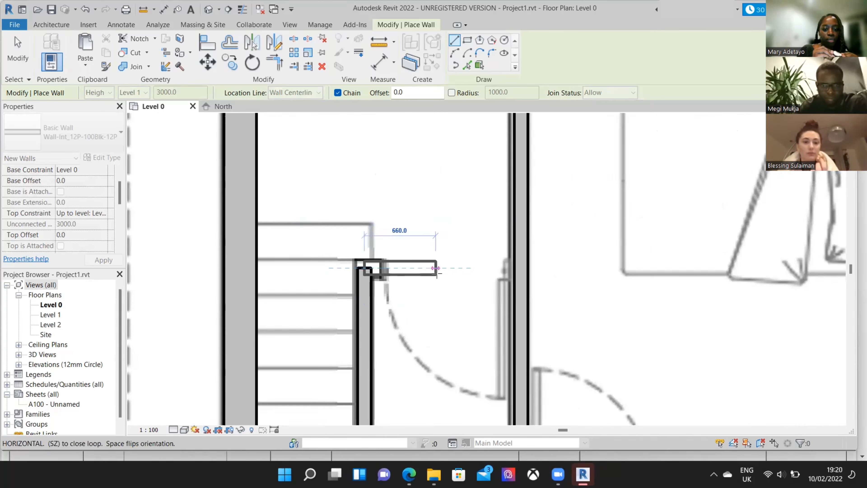
pyautogui.click(516, 269)
pyautogui.press('Escape')
pyautogui.scroll(-4, 345, 191)
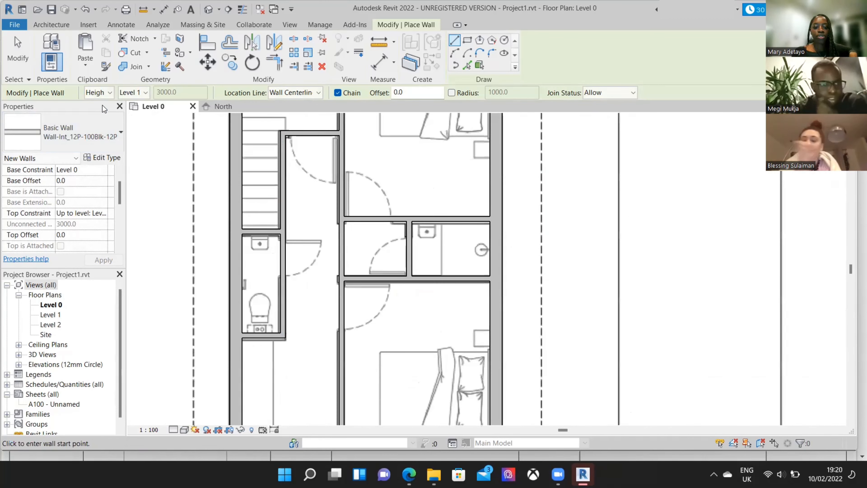
# Step: Open the 3D view and turn the model to look down on the interior walls
pyautogui.click(59, 24)
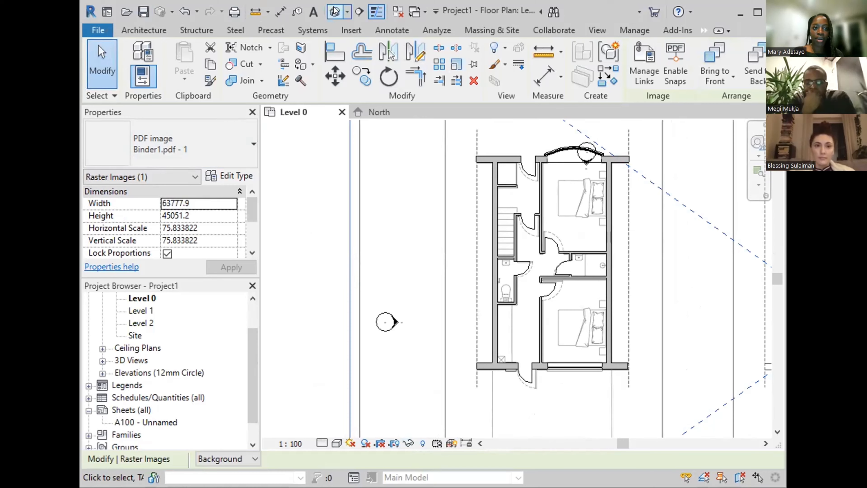
pyautogui.click(335, 11)
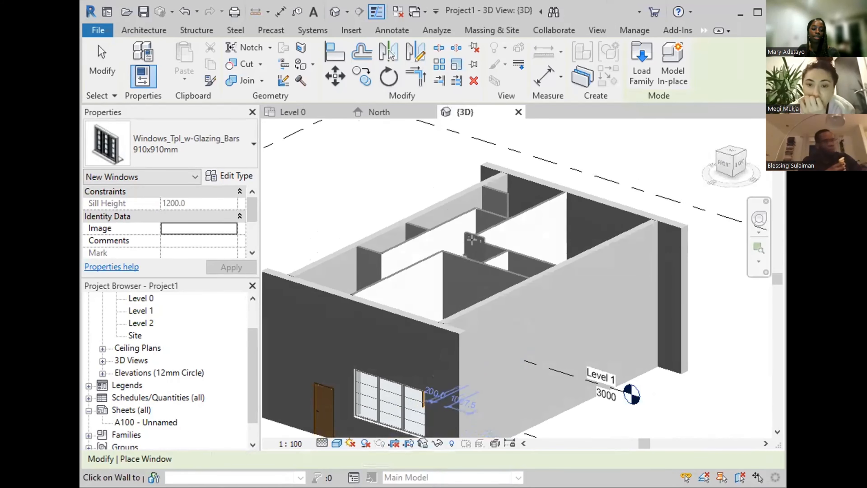
pyautogui.press('Escape')
pyautogui.keyDown('shift'); pyautogui.moveTo(489, 278); pyautogui.dragTo(520, 326, button='middle'); pyautogui.keyUp('shift')
# Step: Select the interior walls, filtering out doors and levels, and set their top constraint up to Level 1
pyautogui.moveTo(436, 301); pyautogui.dragTo(372, 162)
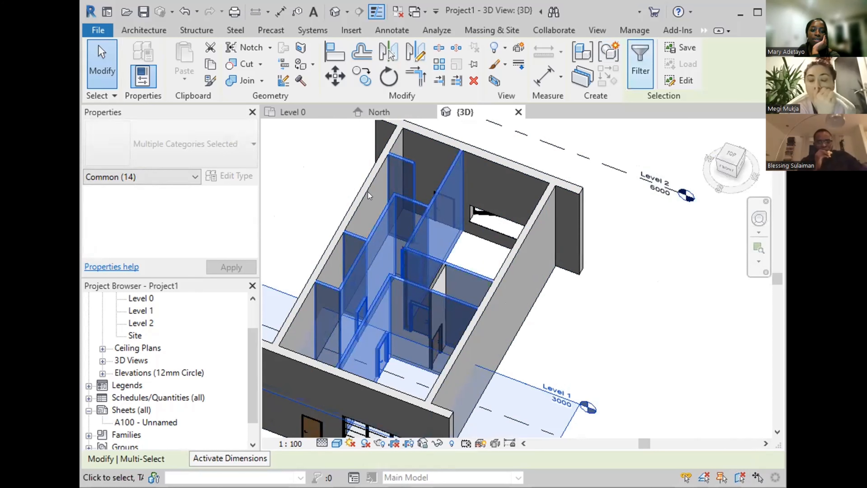
pyautogui.click(641, 65)
pyautogui.click(751, 182)
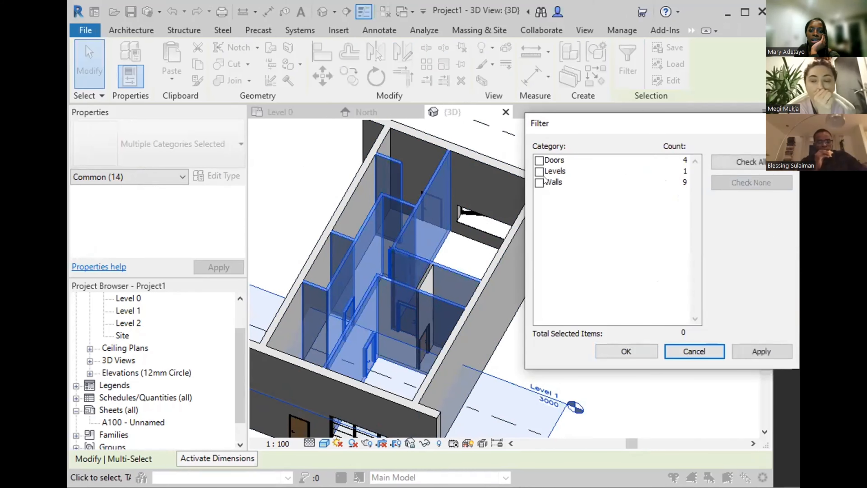
pyautogui.click(539, 182)
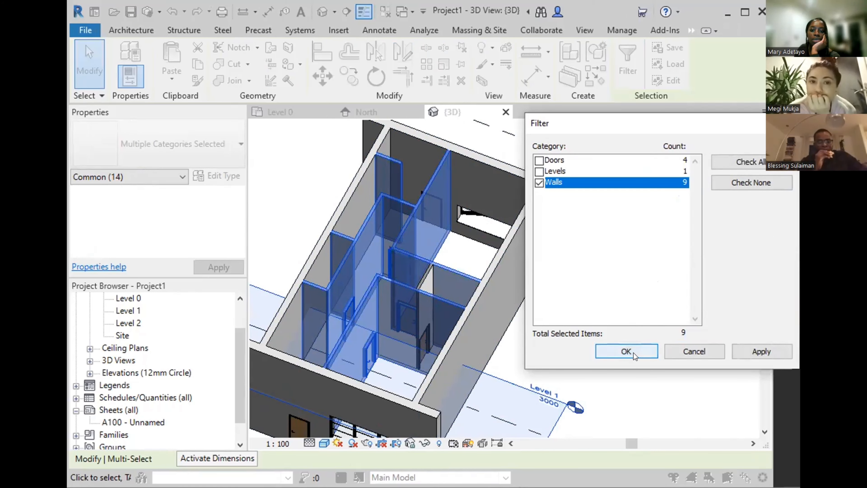
pyautogui.click(626, 351)
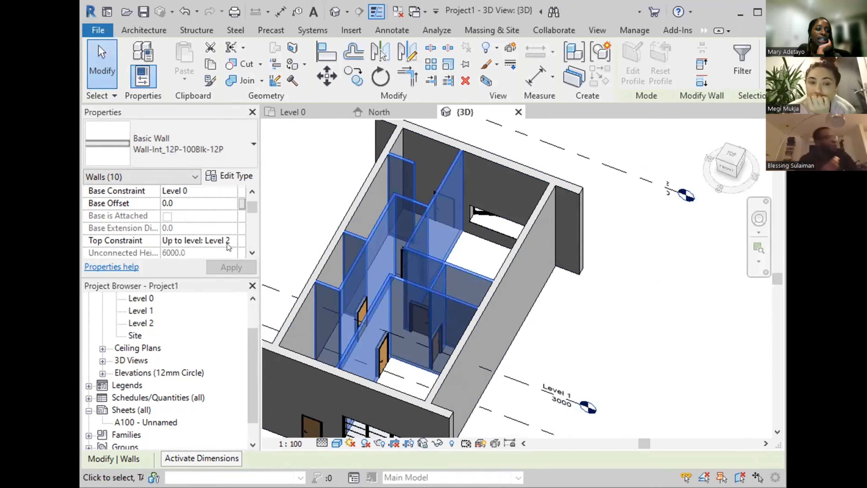
pyautogui.click(226, 243)
pyautogui.click(227, 244)
pyautogui.click(213, 270)
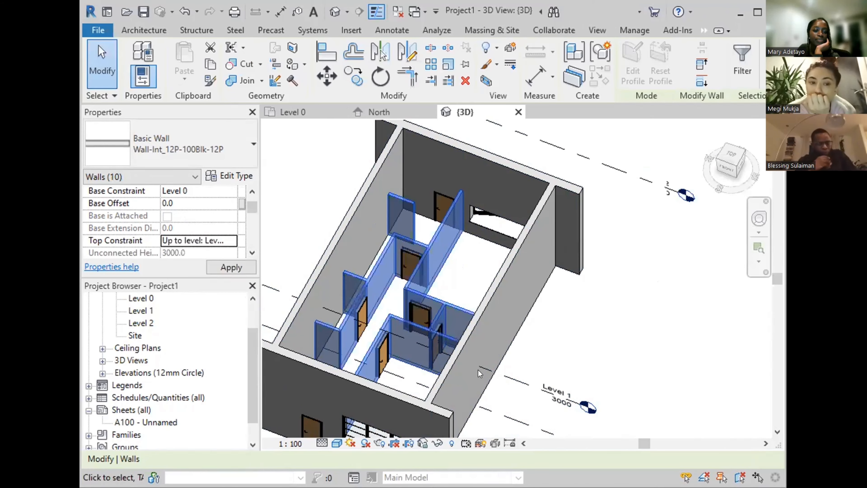
pyautogui.keyDown('shift'); pyautogui.moveTo(478, 370); pyautogui.dragTo(542, 281, button='middle'); pyautogui.keyUp('shift')
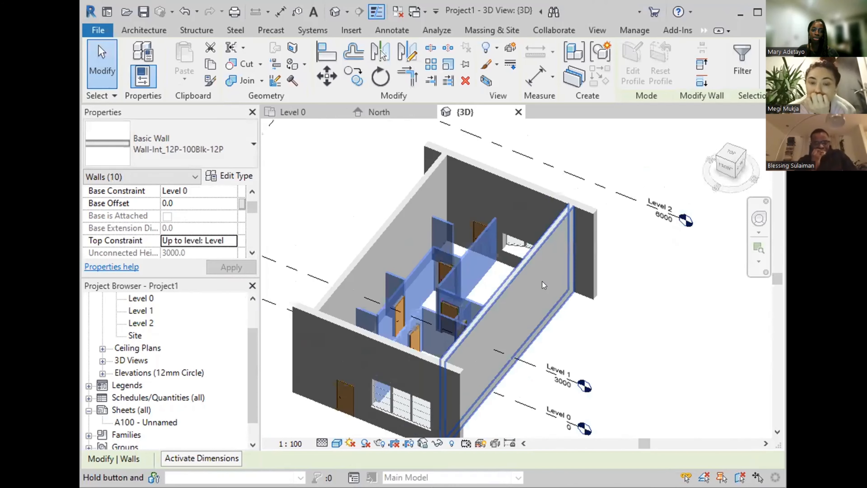
pyautogui.click(658, 329)
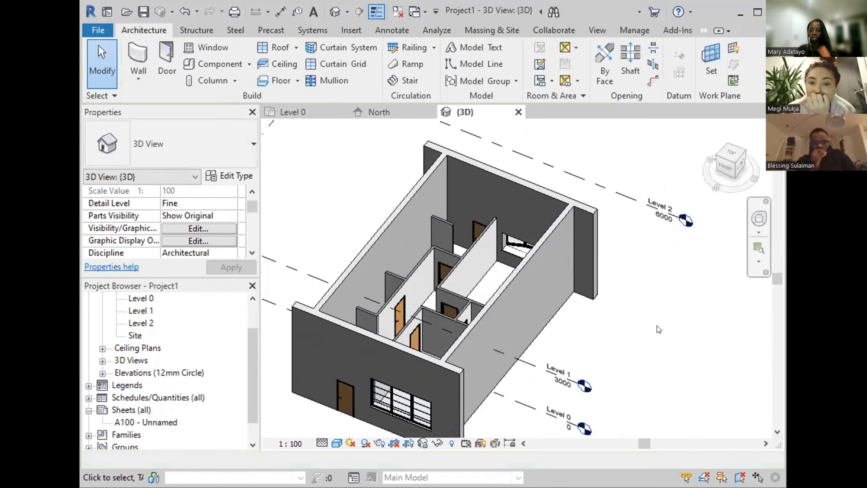
pyautogui.keyDown('shift'); pyautogui.moveTo(658, 325); pyautogui.dragTo(630, 309, button='middle'); pyautogui.keyUp('shift')
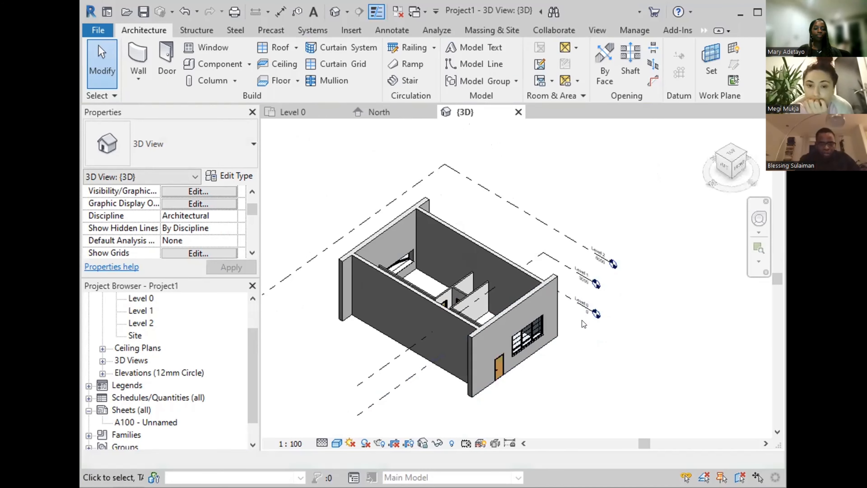